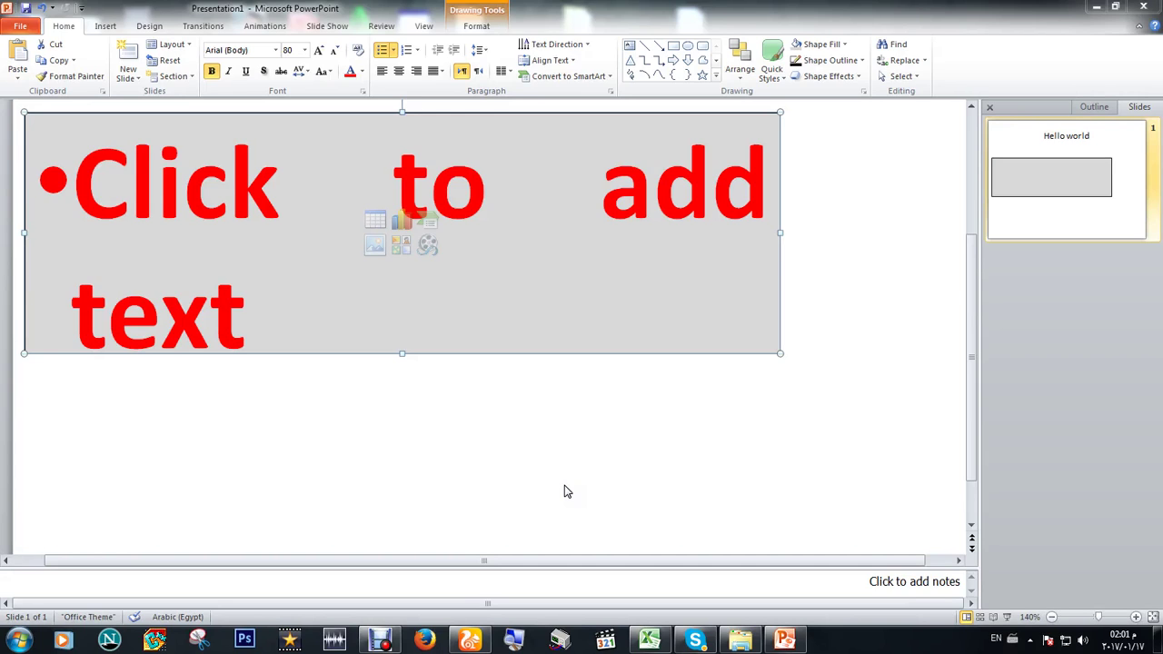
Step: Delete the content text placeholder from the slide
double_click(207, 233)
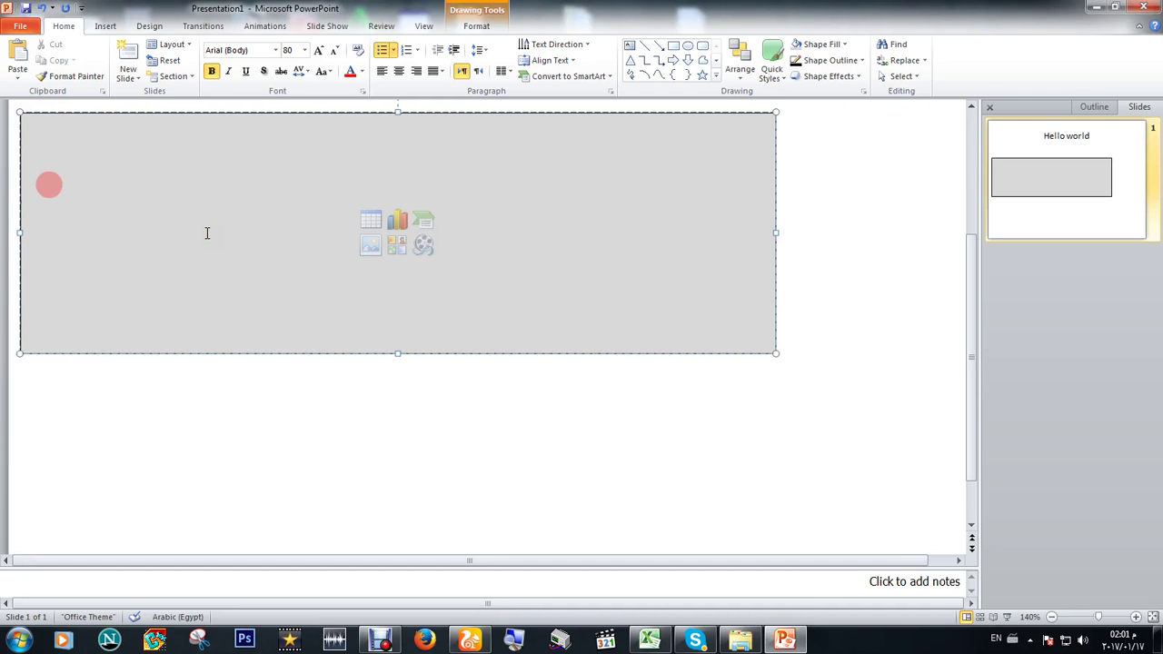
left_click(316, 409)
left_click(255, 243)
left_click(156, 112)
key("Delete")
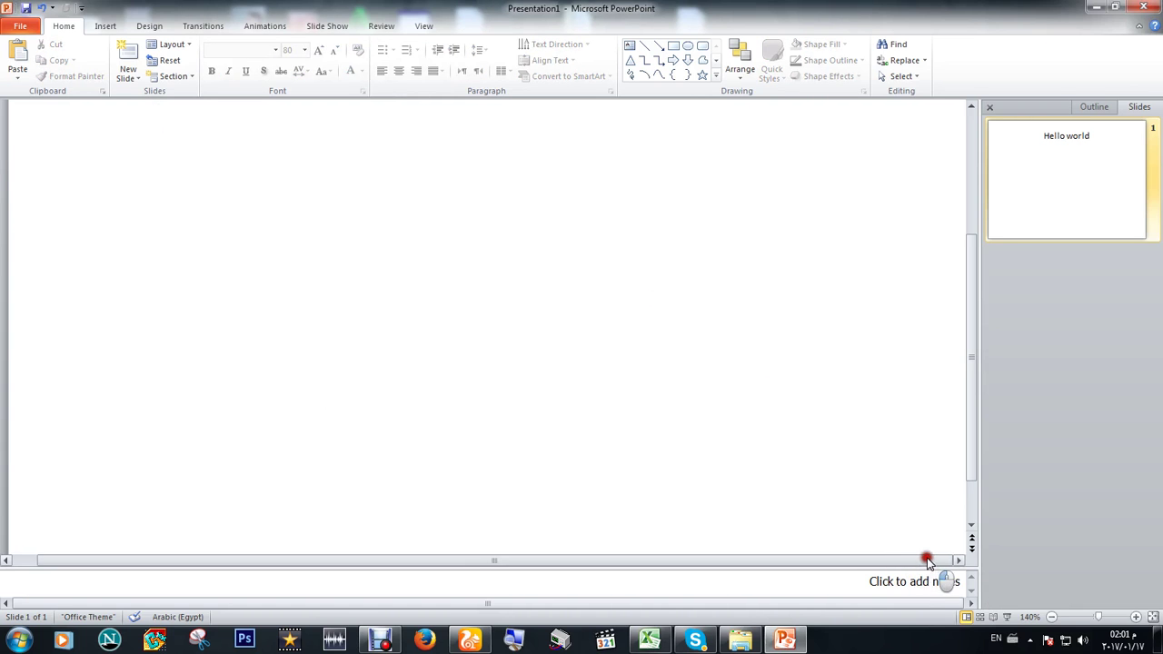
Step: Delete the 'Hello world' title text and its empty title placeholder
left_click(1053, 618)
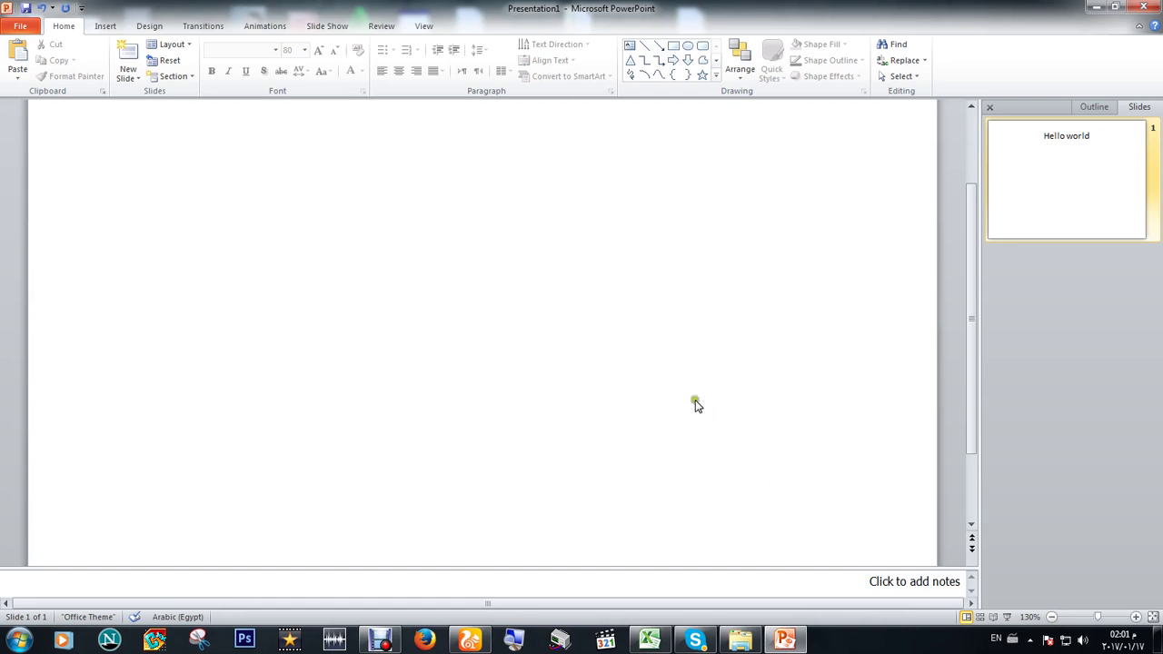
left_click(543, 188)
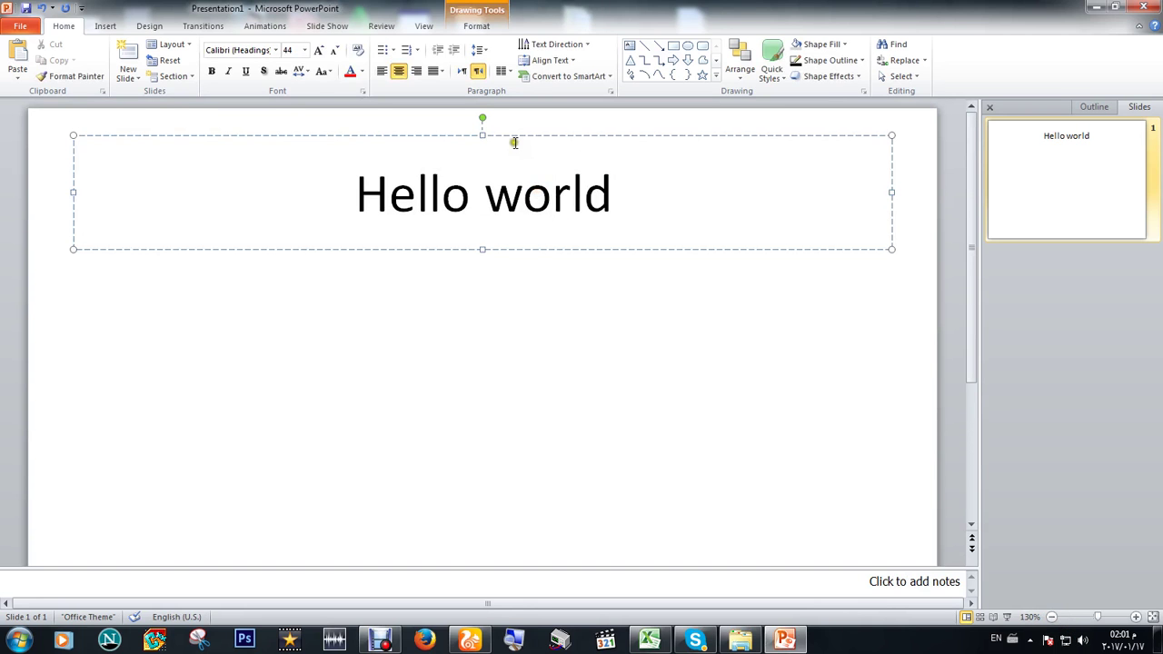
key("Delete")
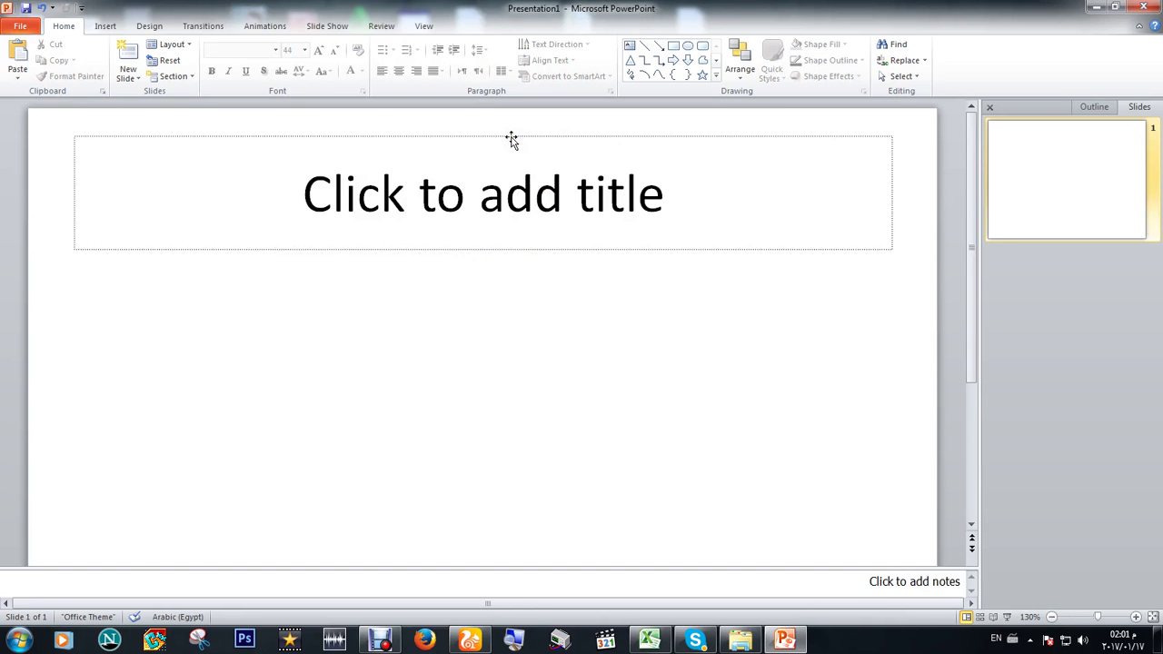
left_click(506, 136)
key("Delete")
left_click(502, 177)
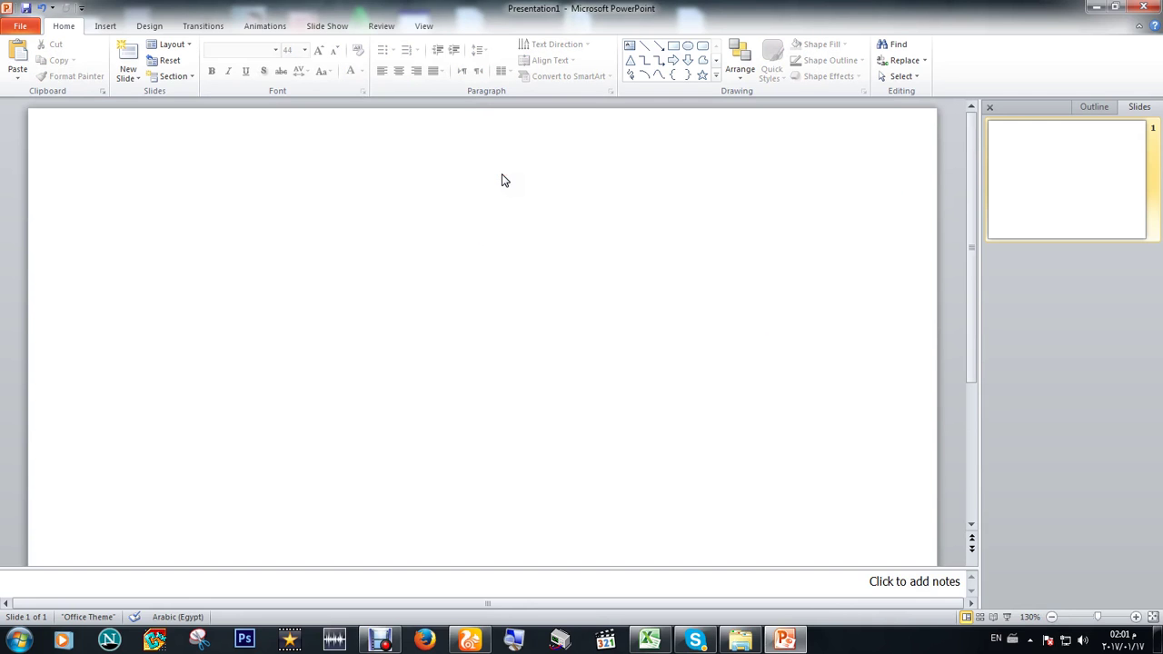
Step: Draw a text box near the top of the slide and type 'Hello' in it
left_click(106, 27)
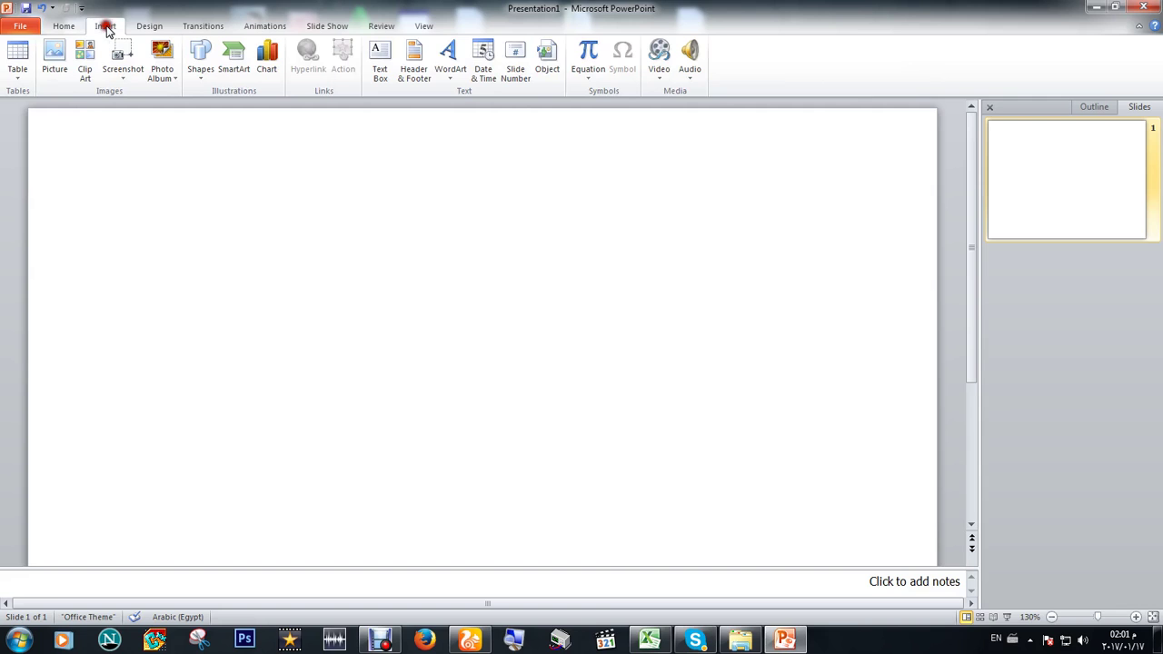
left_click(383, 129)
left_click(380, 64)
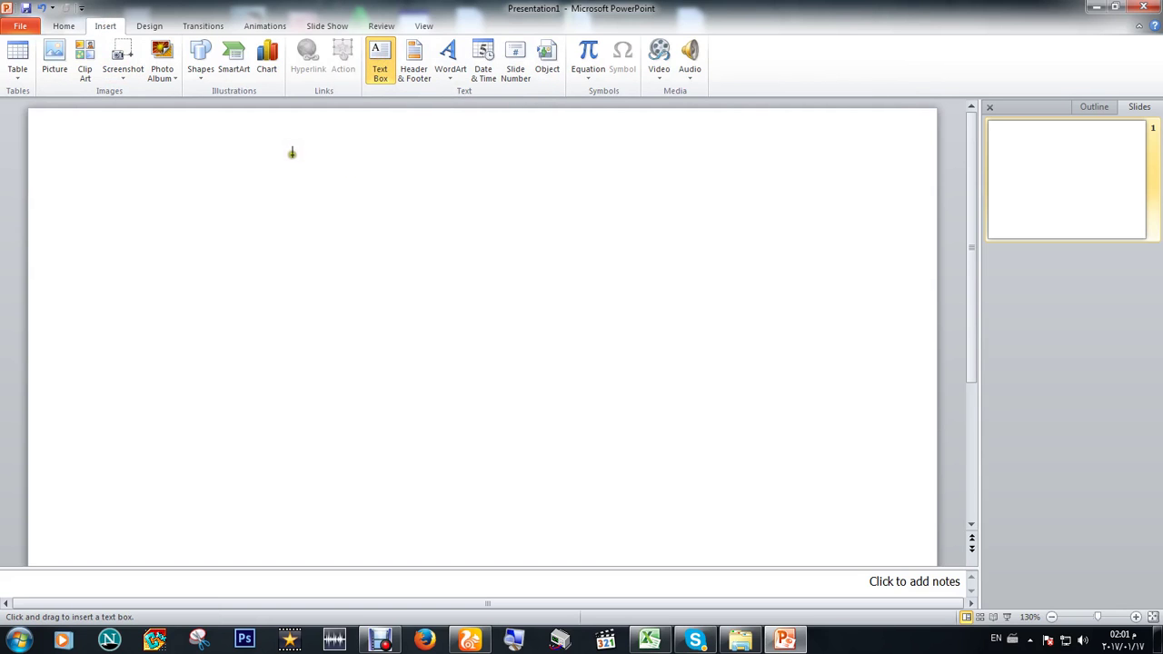
left_click_drag(226, 160, 731, 461)
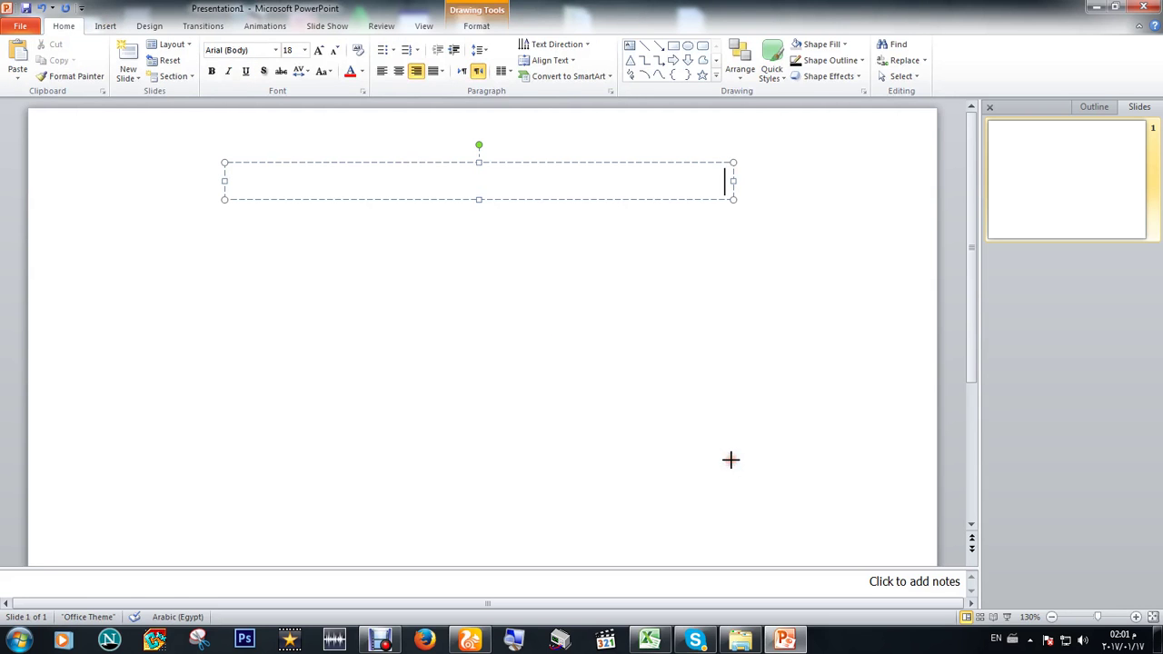
type("dpogkodpig")
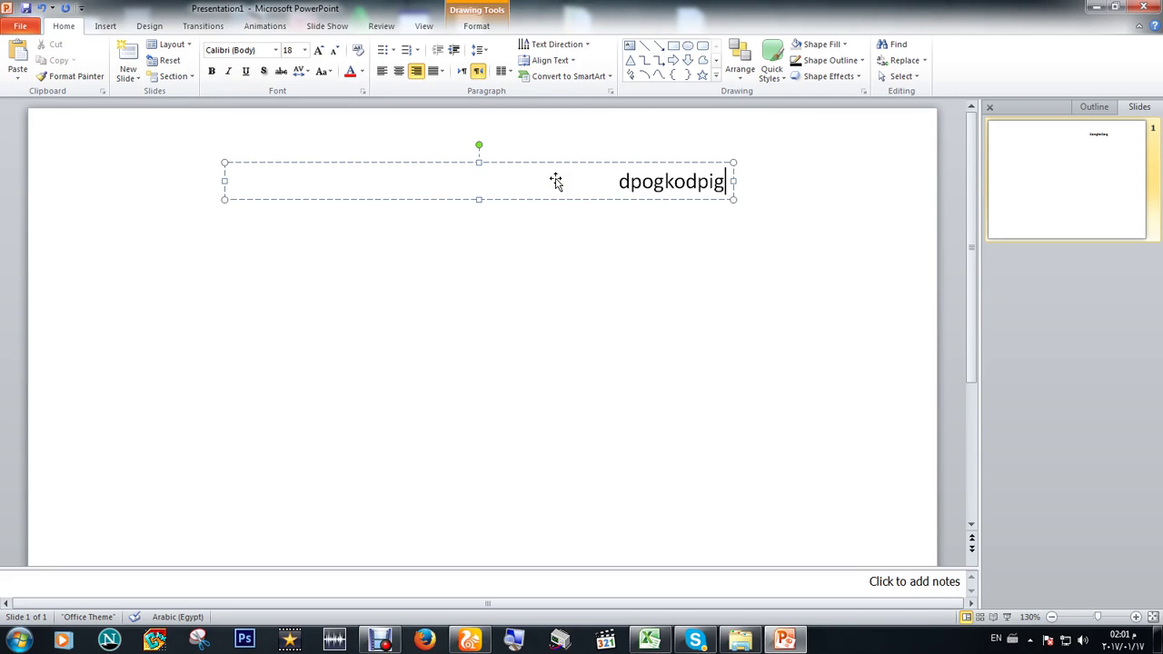
key("BackSpace")
key("BackSpace")
key("BackSpace")
key("BackSpace")
type("H")
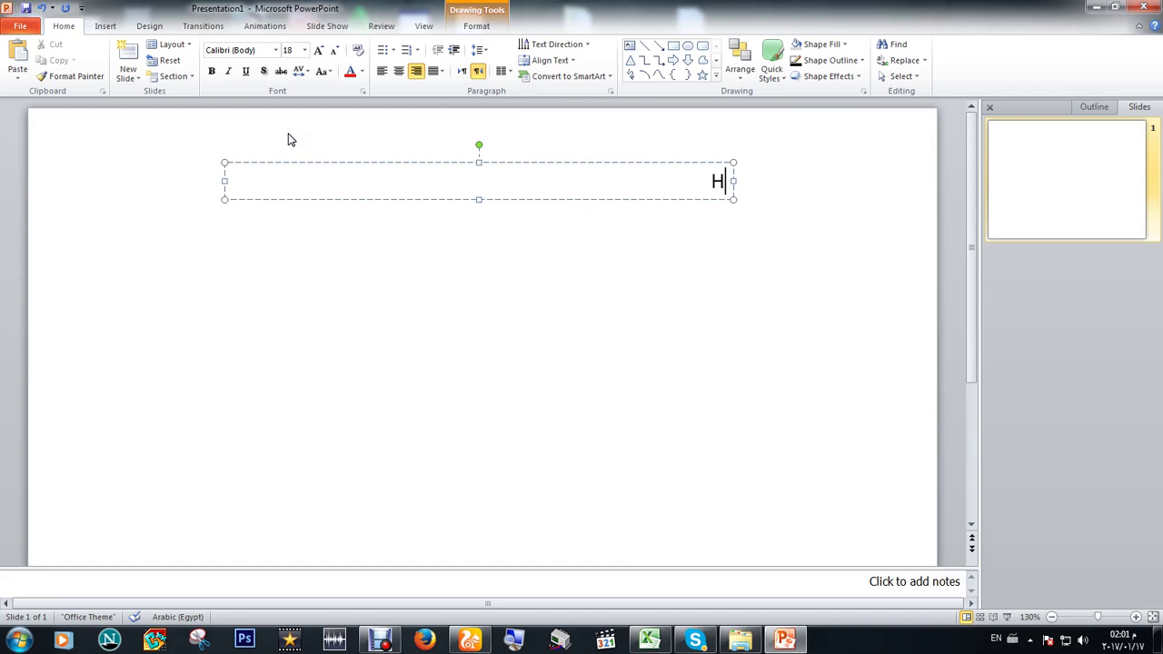
type("ello")
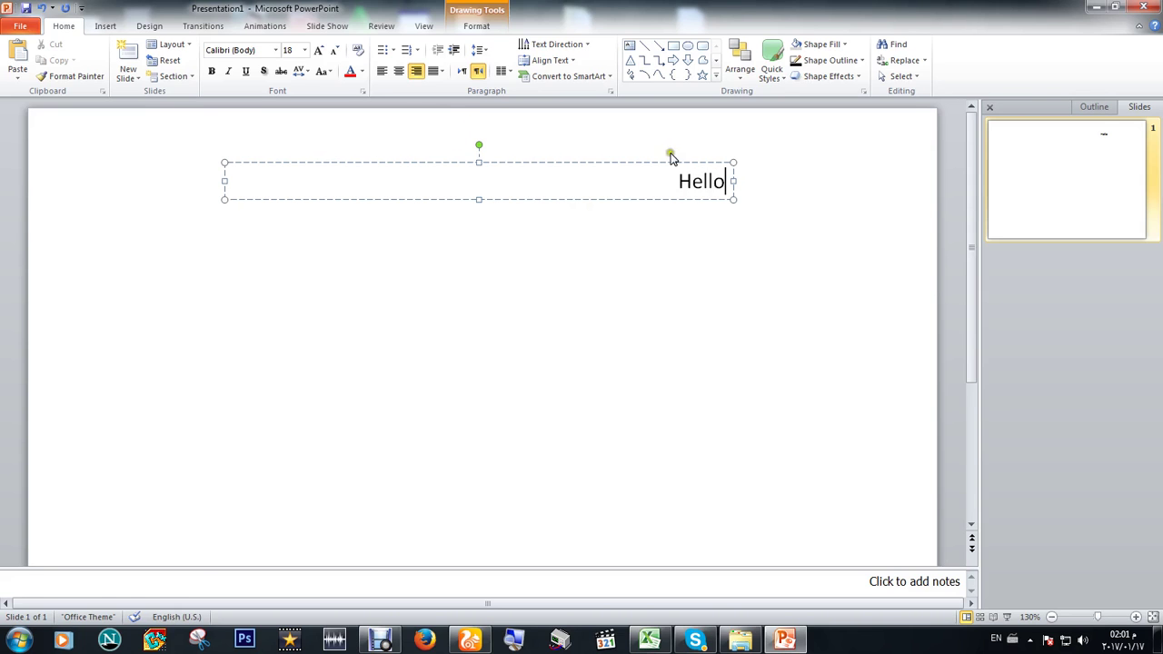
Step: Centre the word 'Hello' within its text box
double_click(683, 181)
left_click(398, 71)
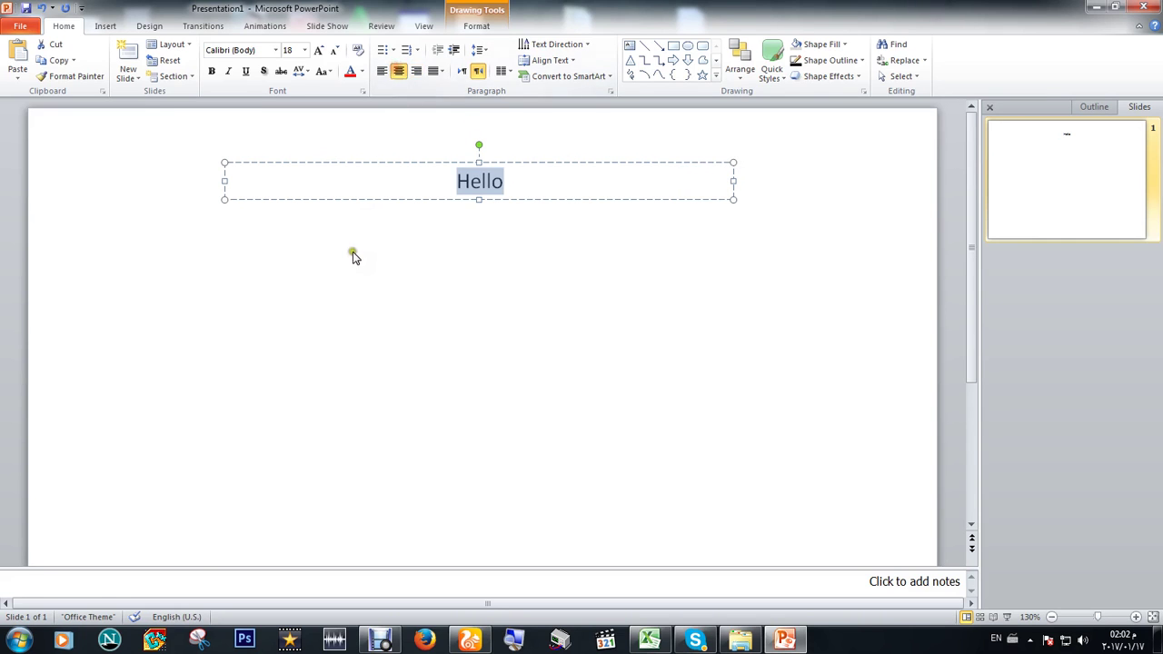
left_click(353, 256)
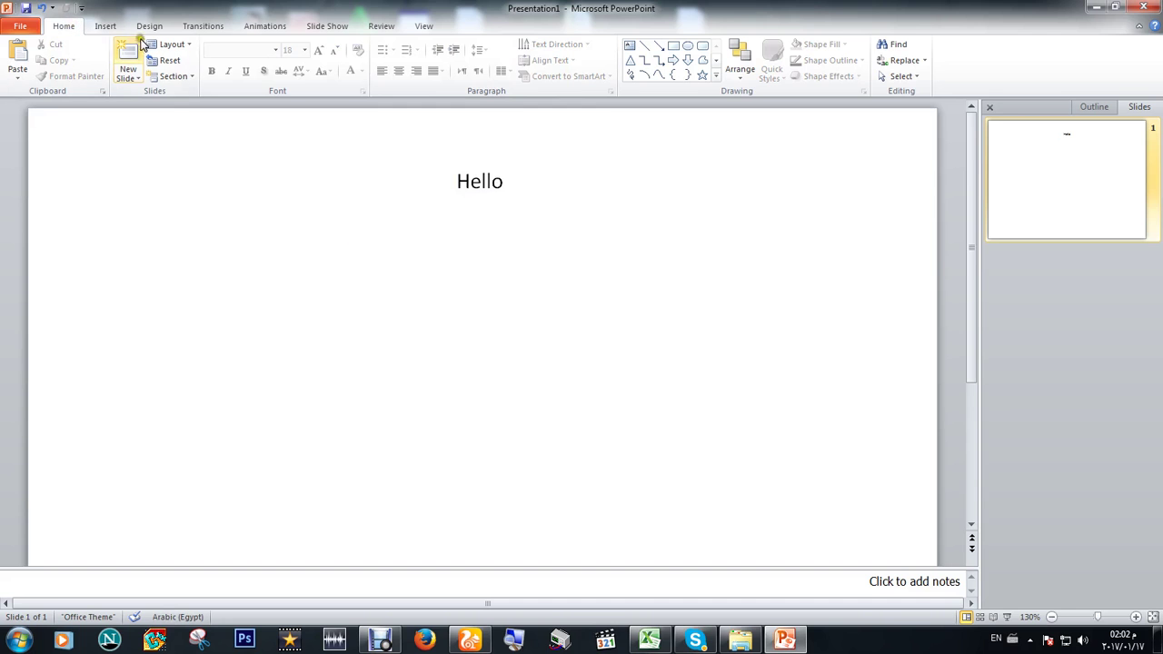
left_click(182, 78)
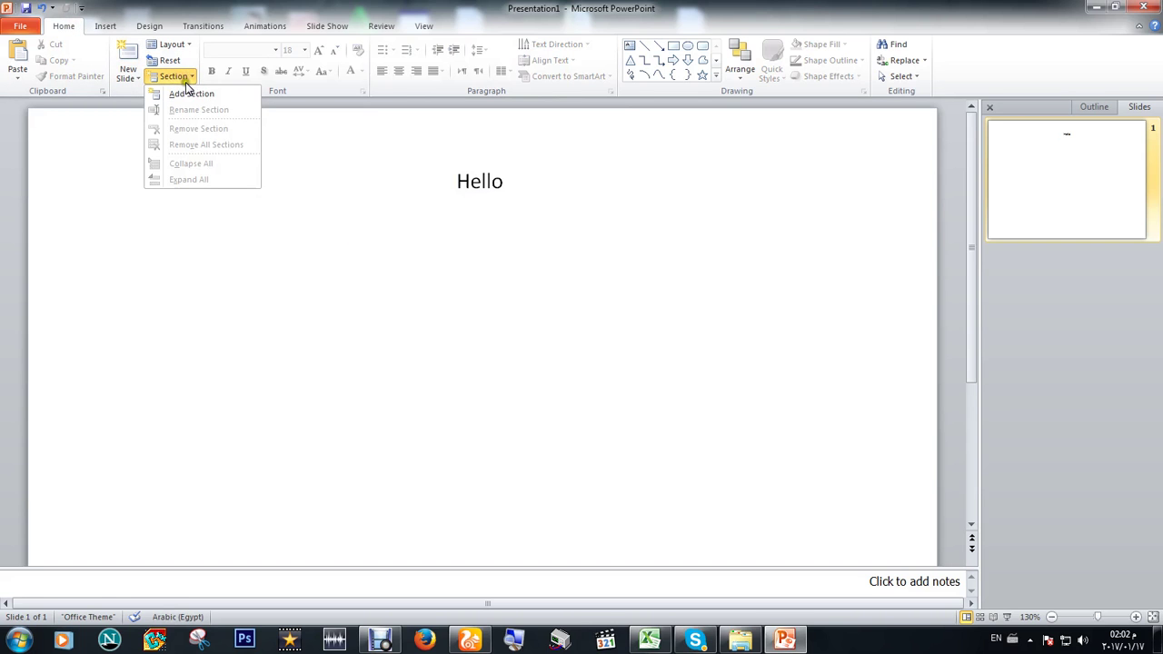
left_click(492, 182)
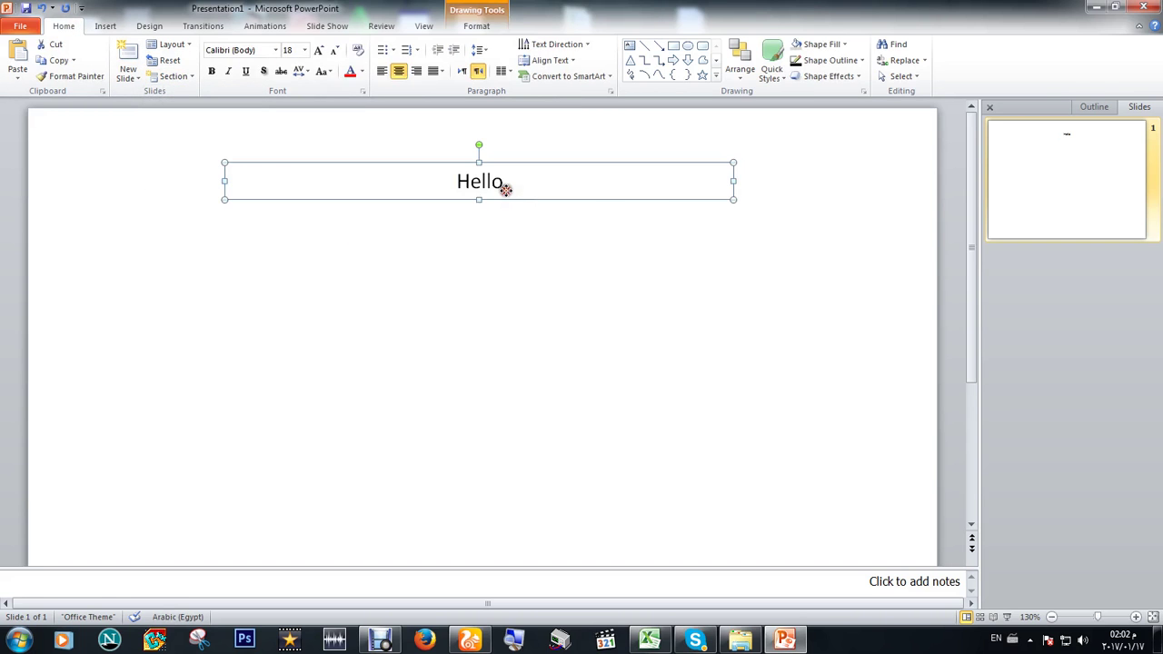
left_click(63, 26)
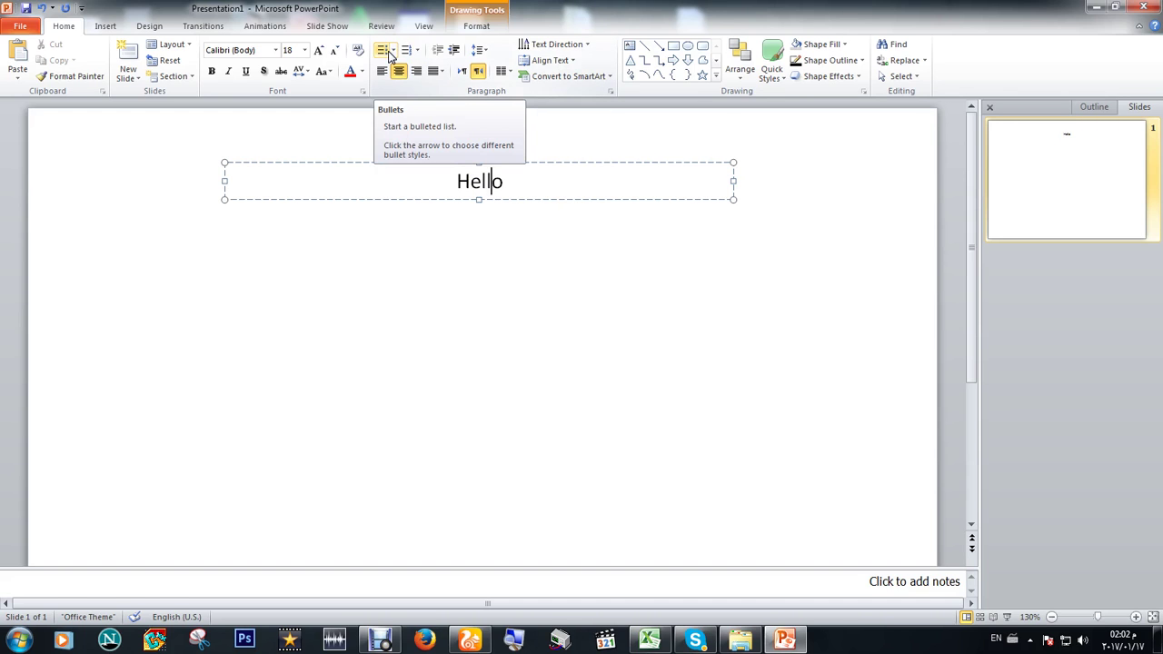
Step: Move the text box left and replace 'Hello' with 'How to learn about Mircosoft Office PowerPoint'
double_click(473, 186)
left_click_drag(436, 164, 294, 165)
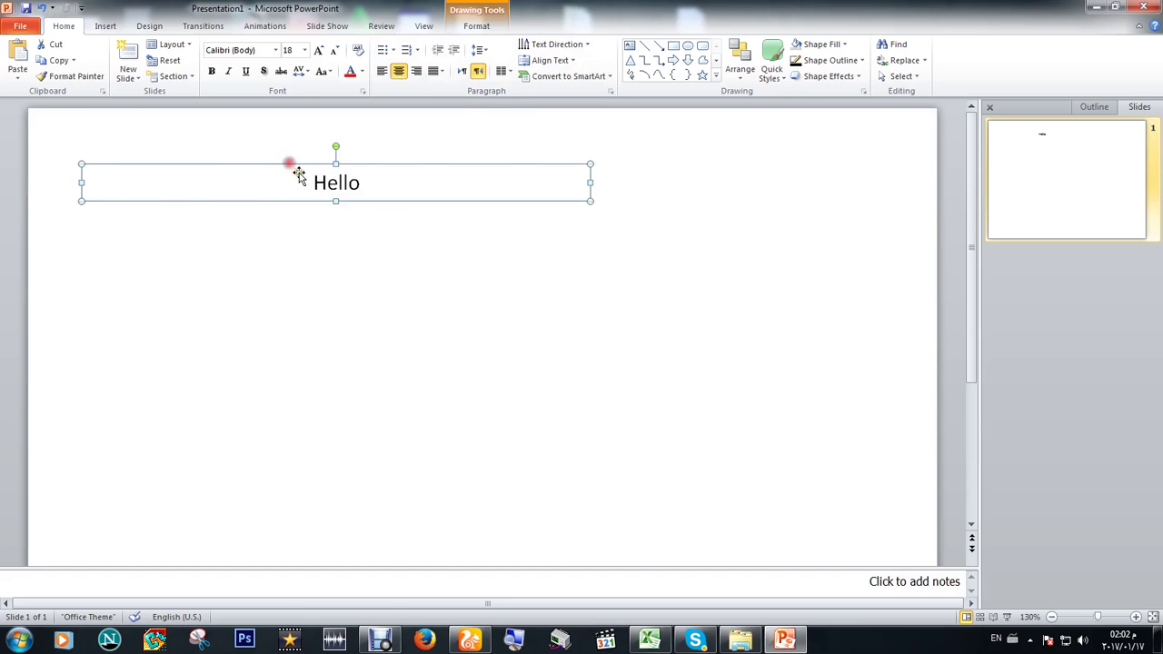
double_click(358, 184)
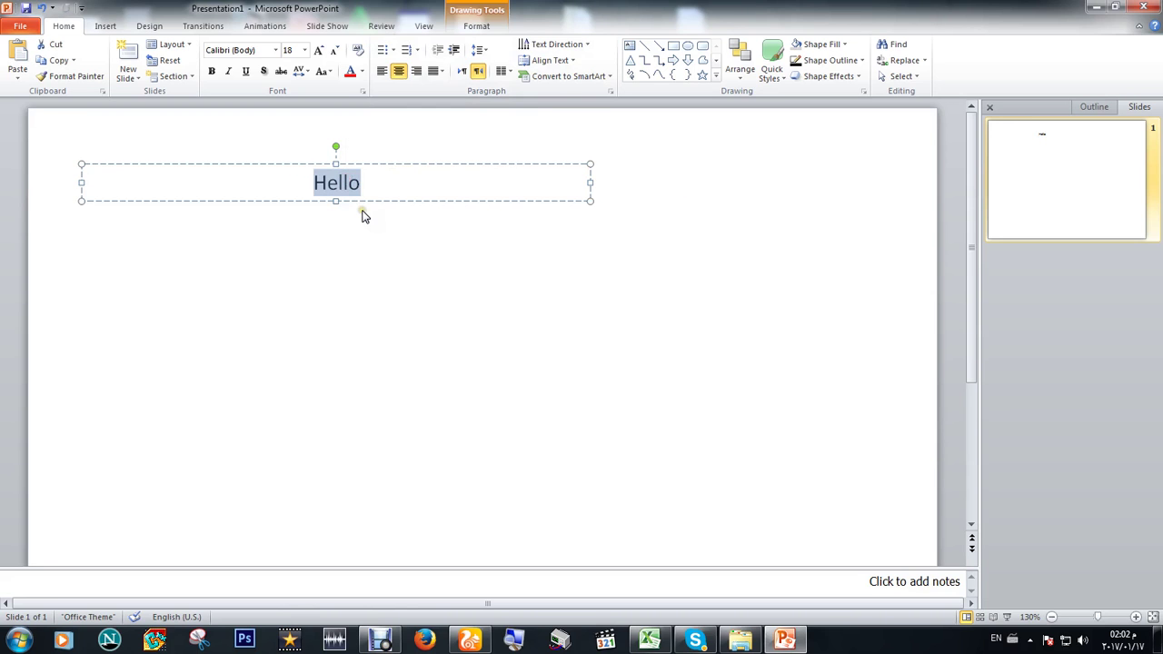
key("BackSpace")
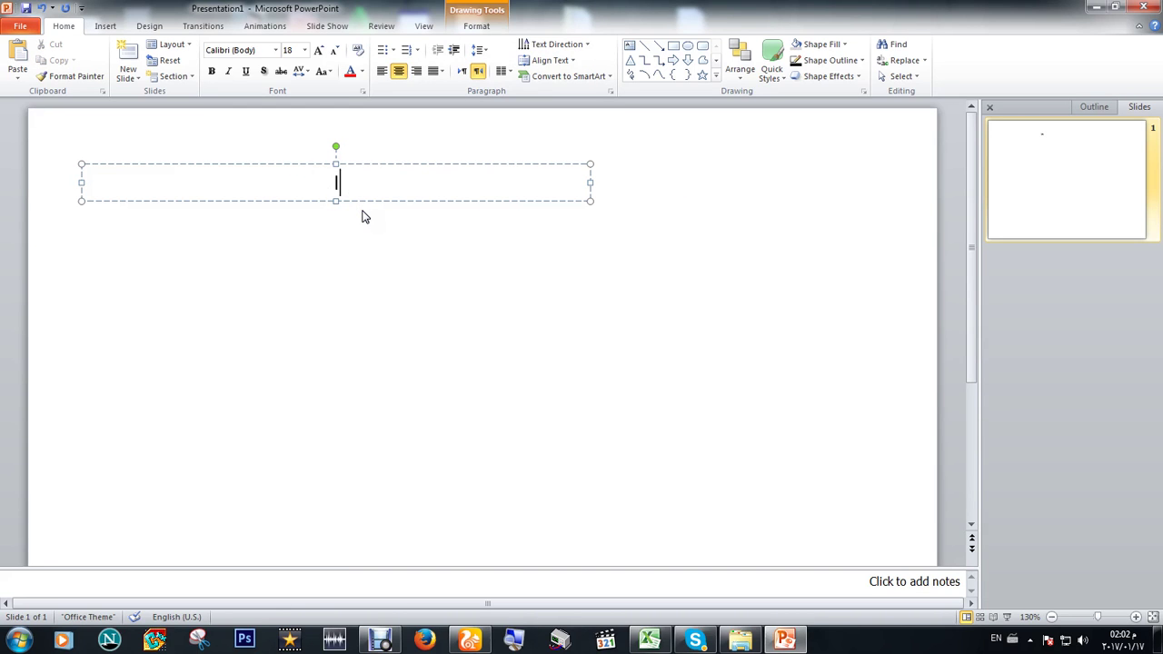
key("alt+shift")
type("How")
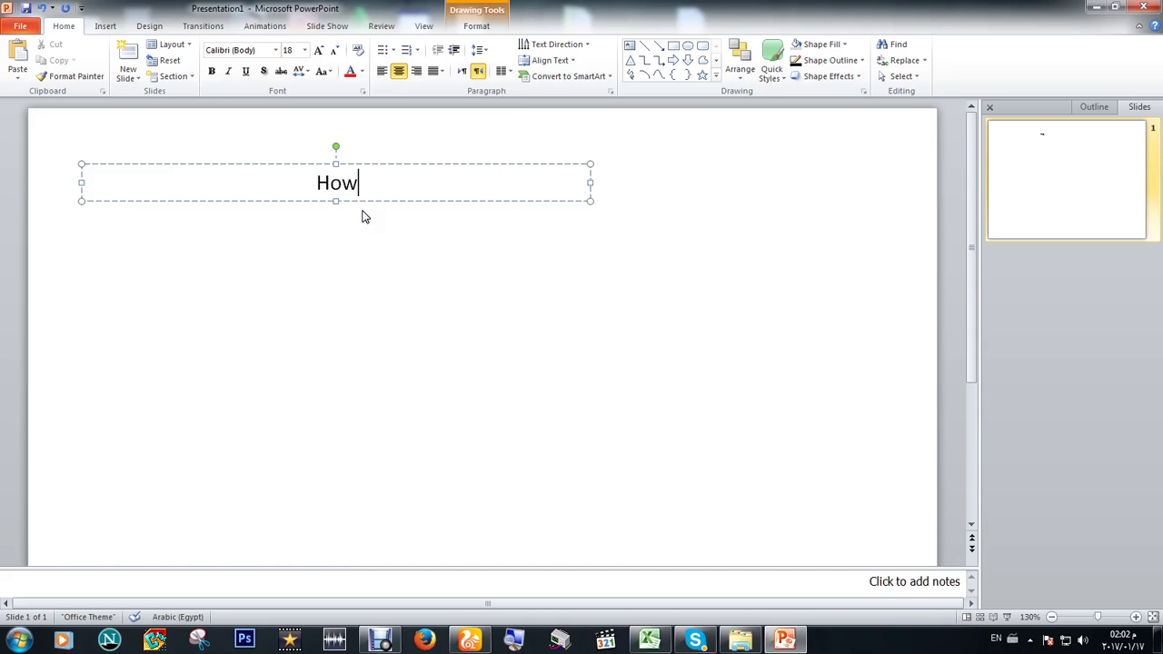
type(" to learn about")
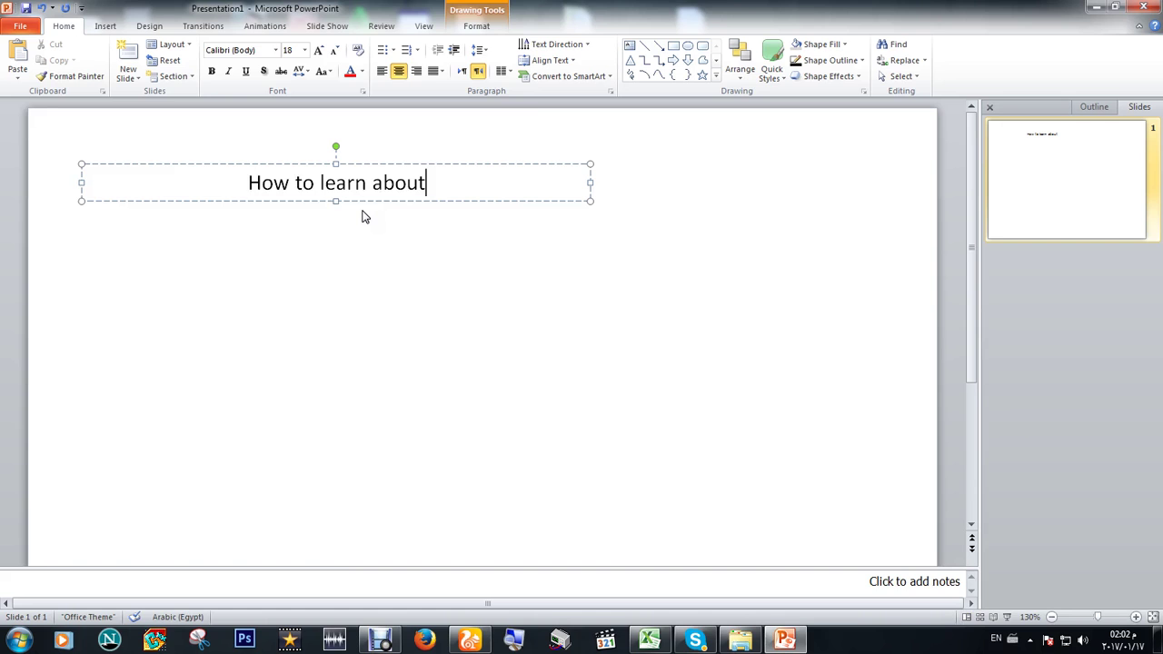
type(" mirco")
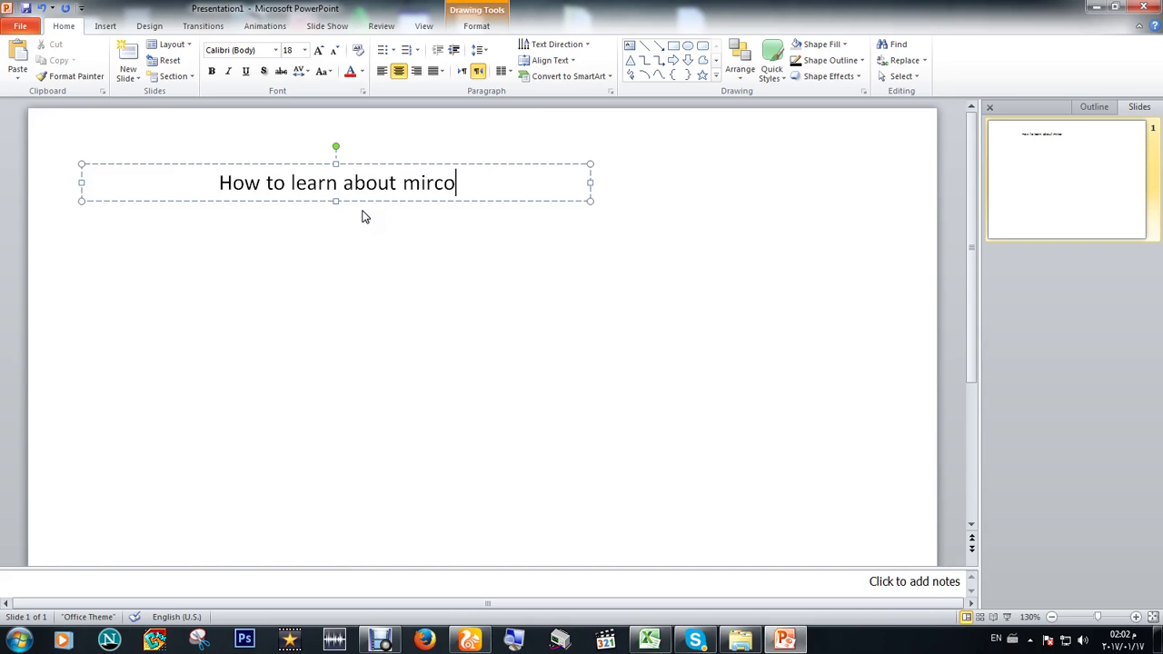
key("BackSpace")
key("BackSpace")
key("BackSpace")
key("BackSpace")
key("BackSpace")
key("alt+shift")
type("Mir")
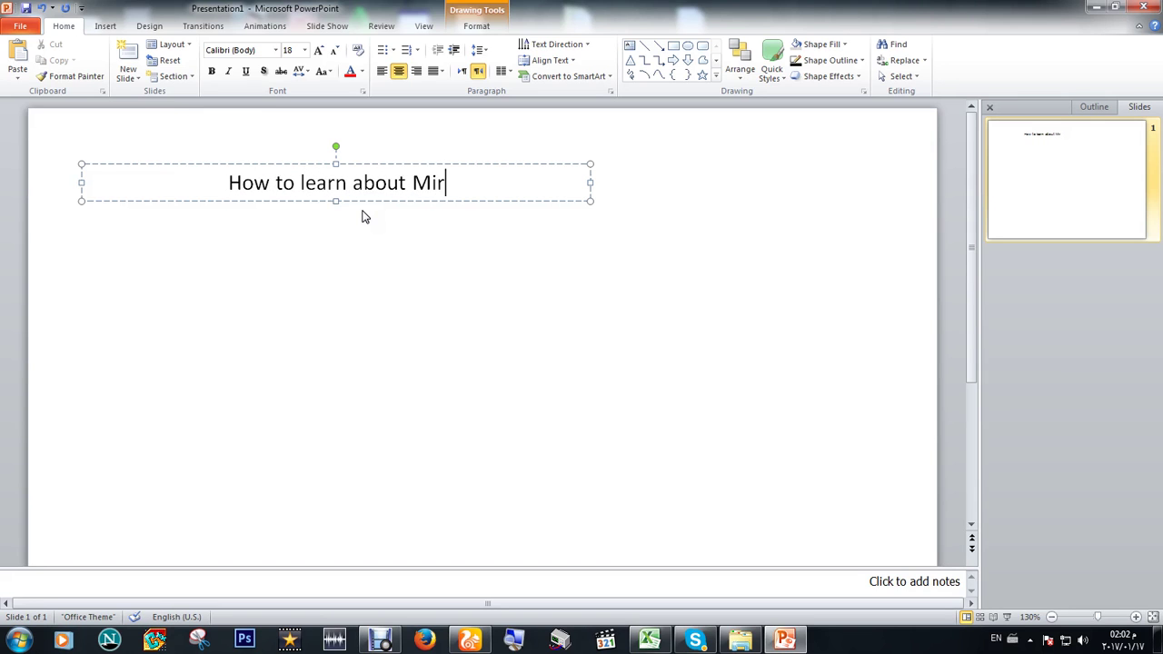
type("cosoft ")
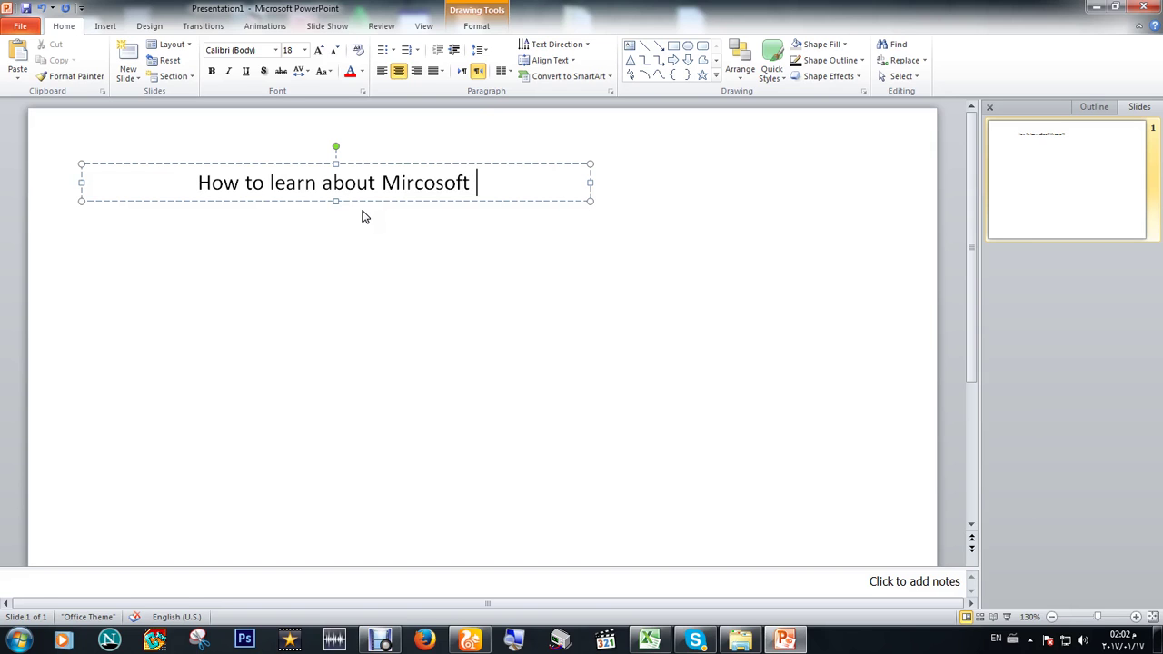
type("Office P")
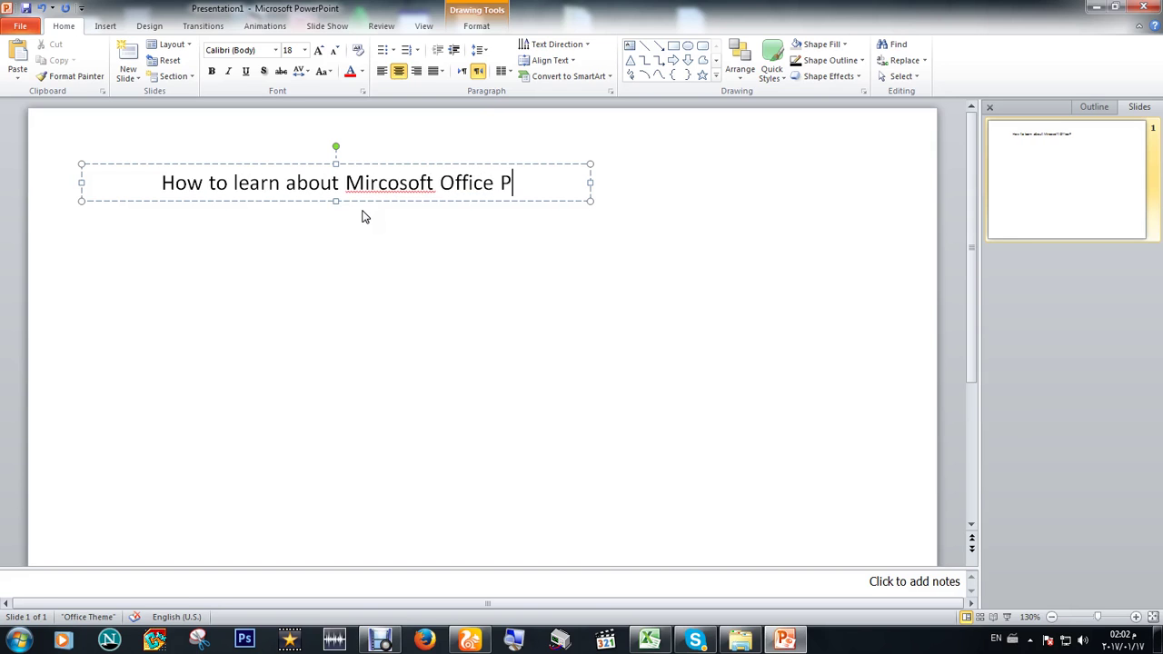
type("owerPoi")
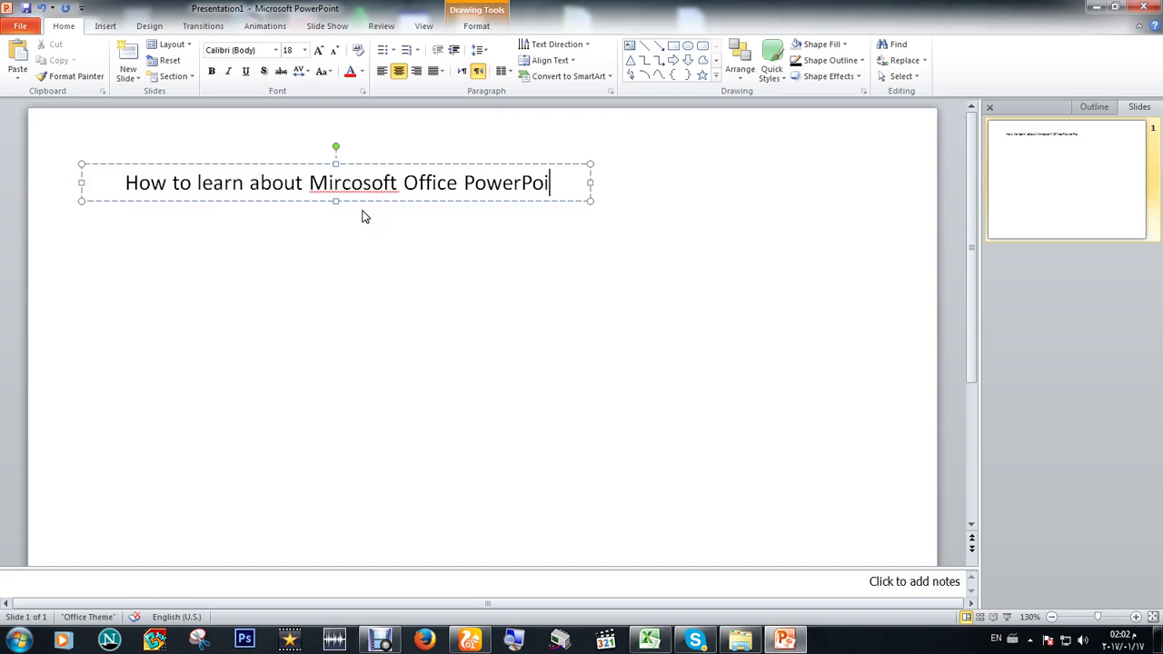
type("nt")
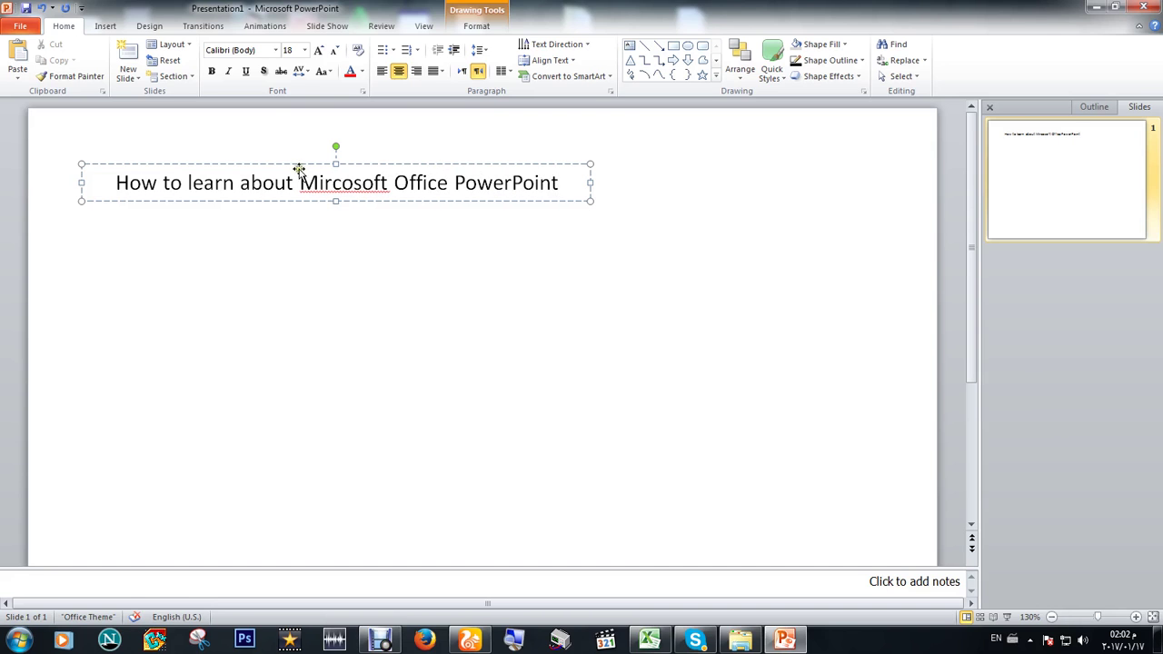
Step: Correct 'Mircosoft' to 'Microsoft' from spelling suggestions and nudge the title box left
right_click(332, 193)
left_click(327, 192)
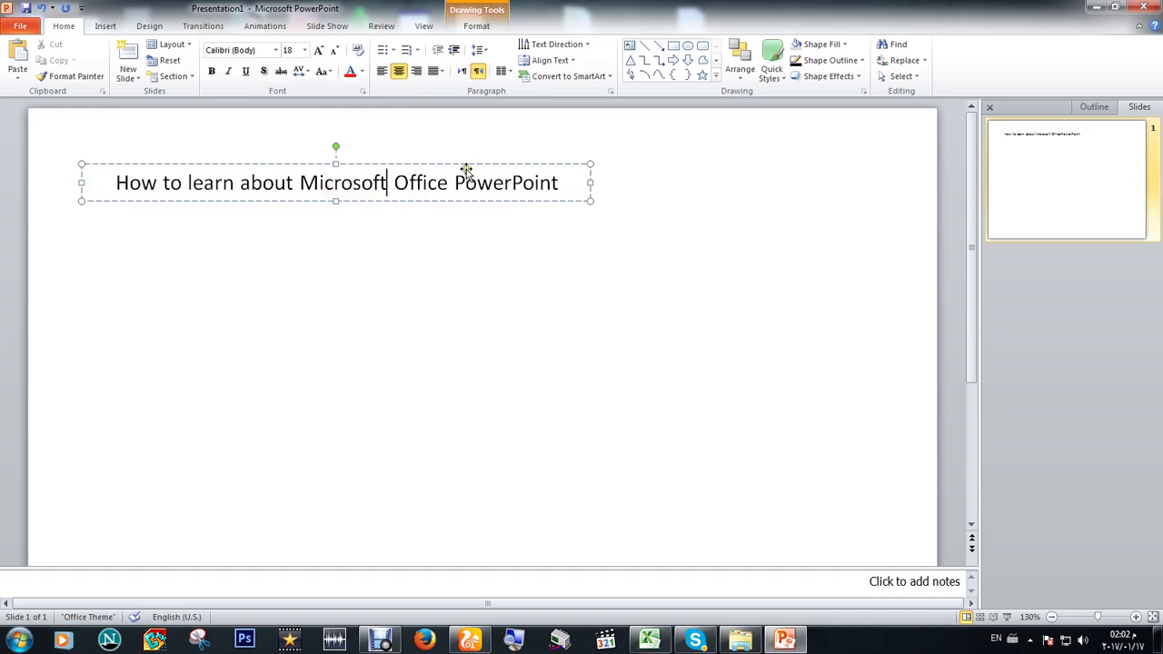
left_click_drag(436, 166, 408, 166)
Step: Draw a second text box below the title and set its text alignment to left
left_click(391, 241)
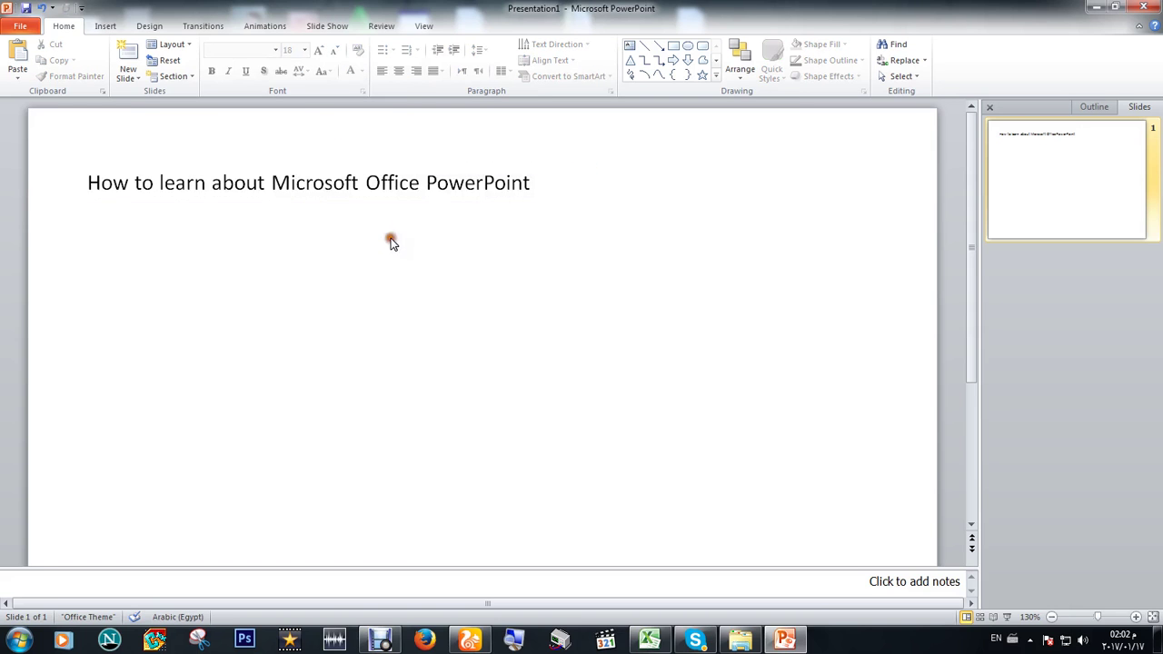
left_click(102, 25)
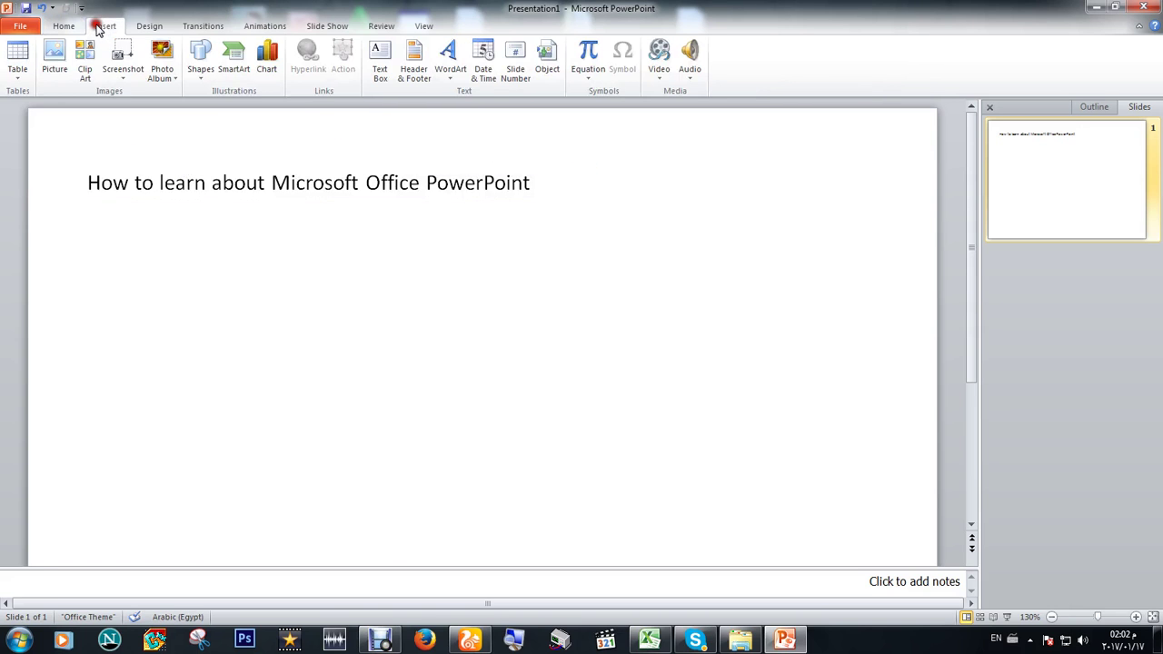
left_click(380, 60)
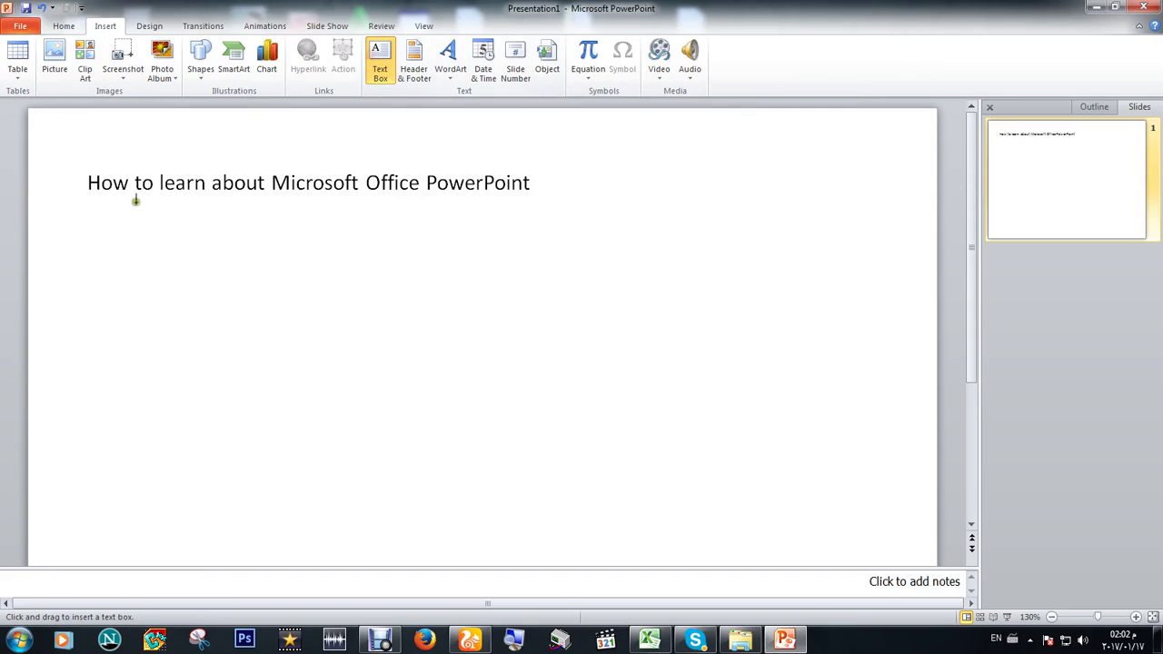
left_click(83, 222)
left_click_drag(100, 257, 482, 494)
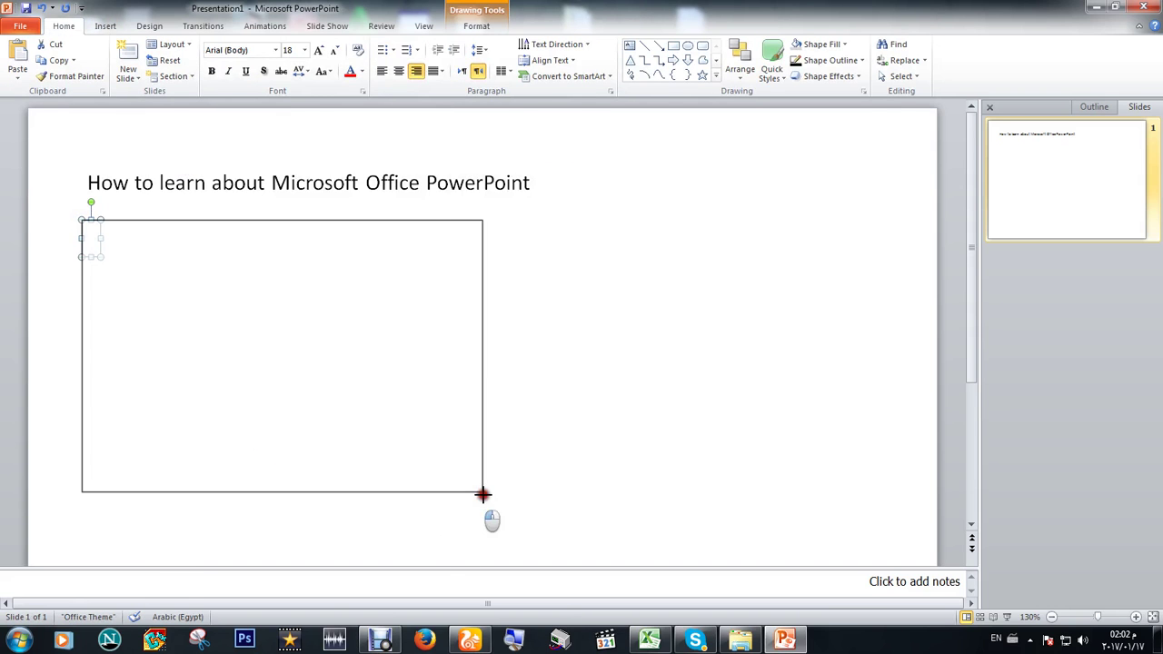
double_click(216, 252)
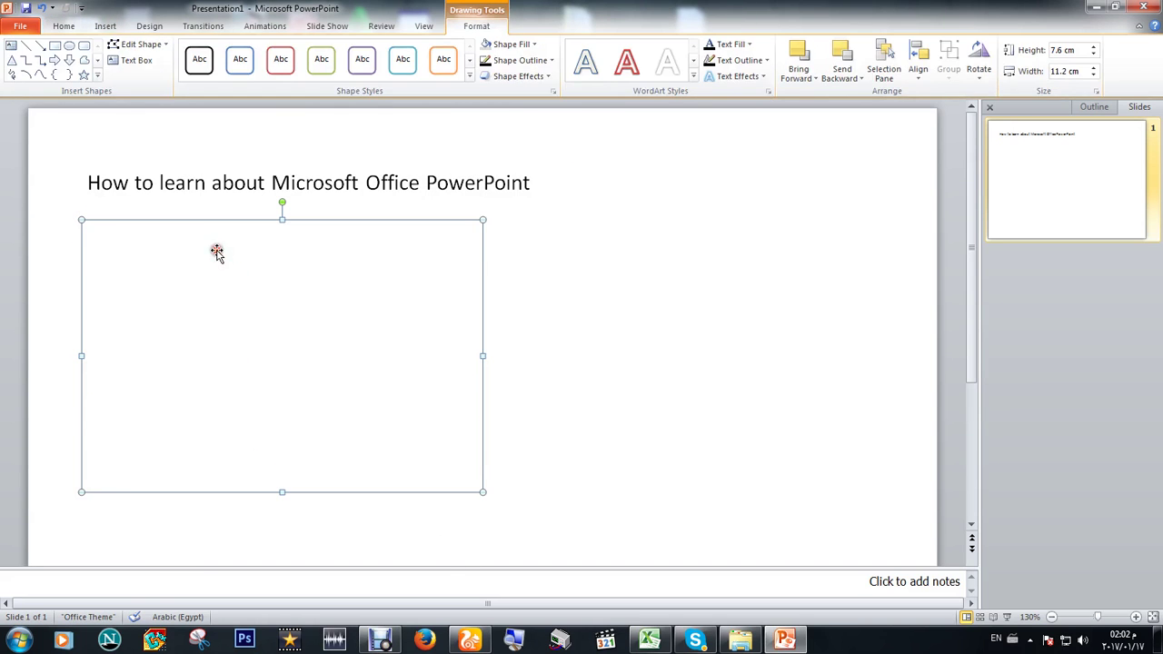
left_click(64, 26)
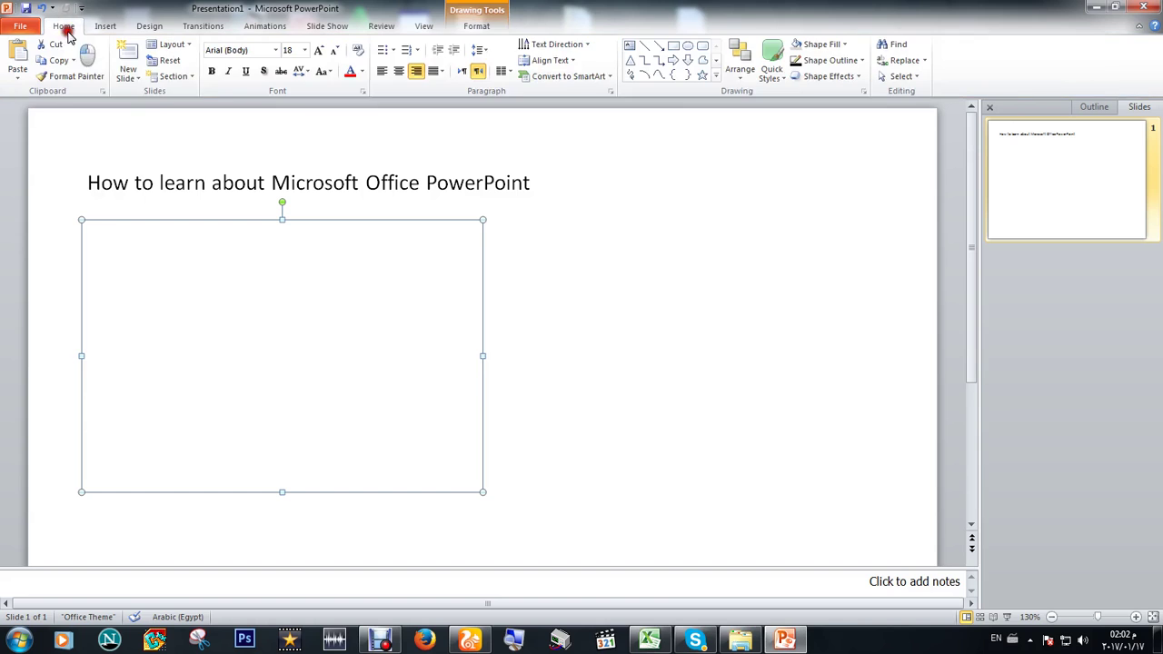
left_click(382, 71)
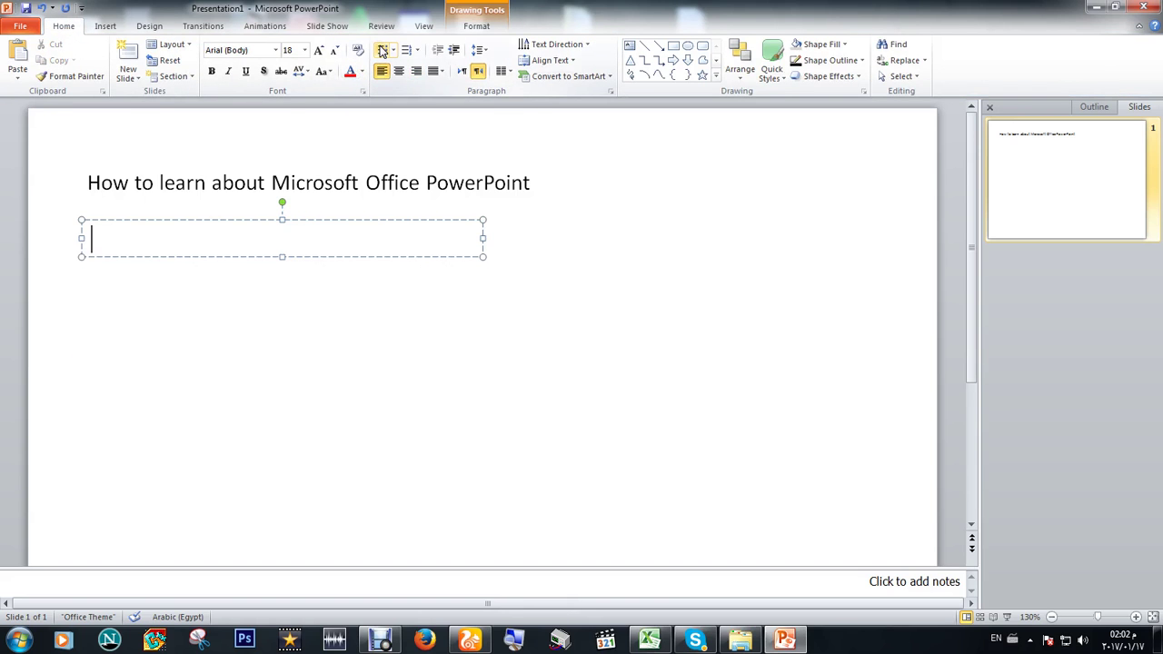
Step: Turn on bullets and type the lines 'Watch this video', 'Do ...' and 'doo'
left_click(381, 51)
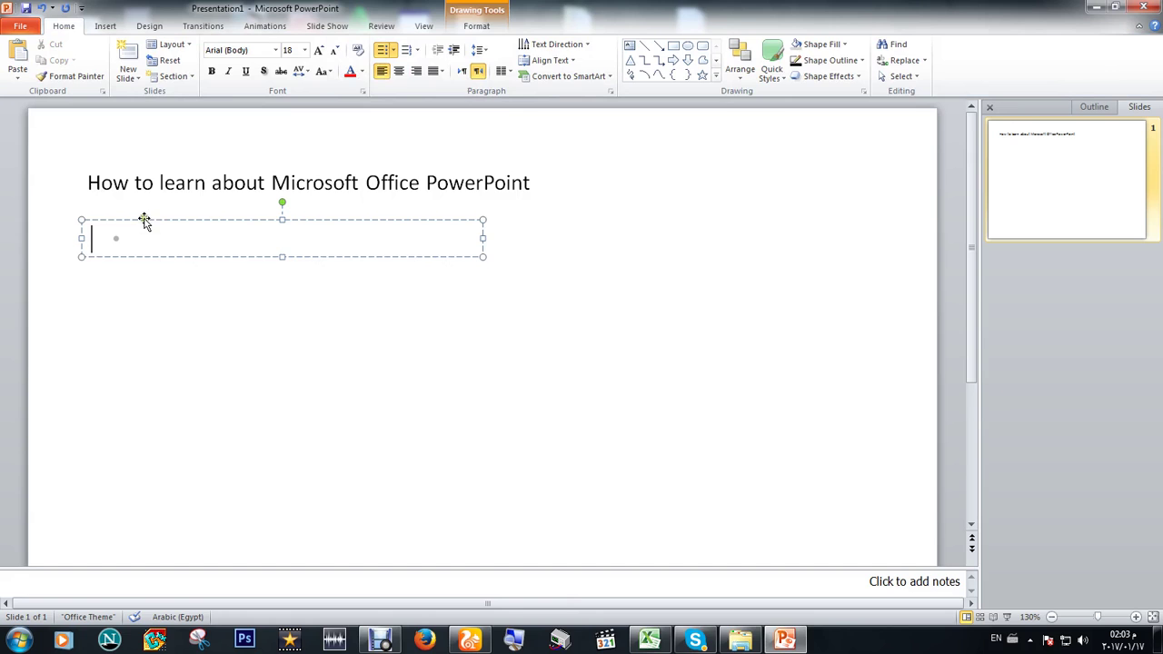
double_click(111, 241)
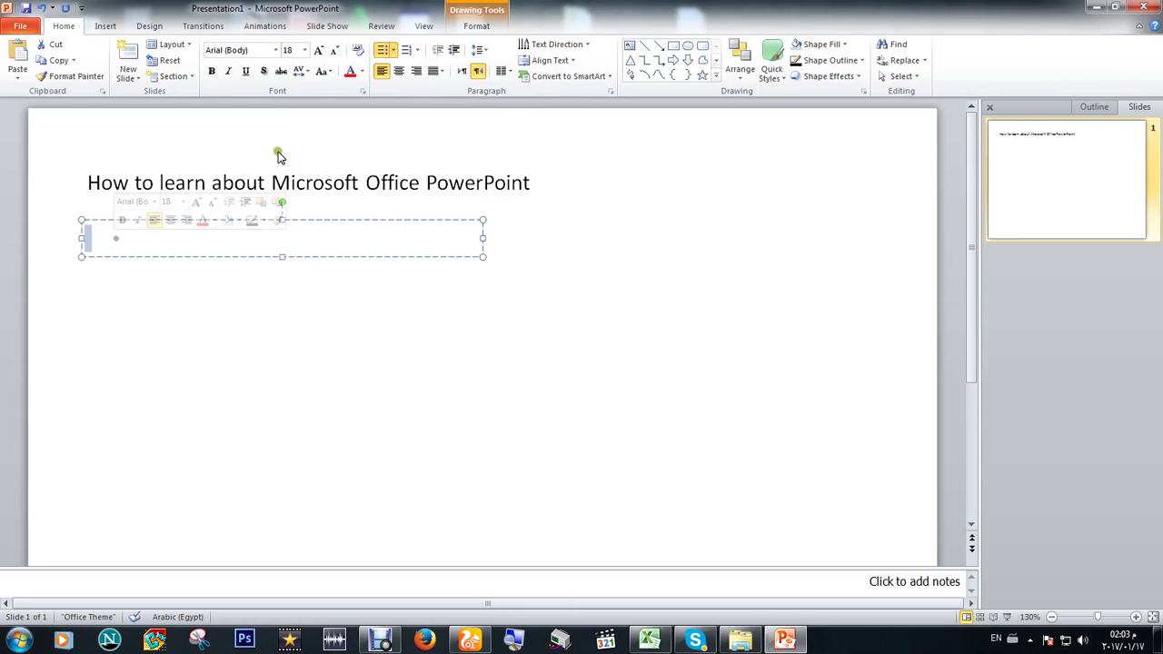
left_click(87, 239)
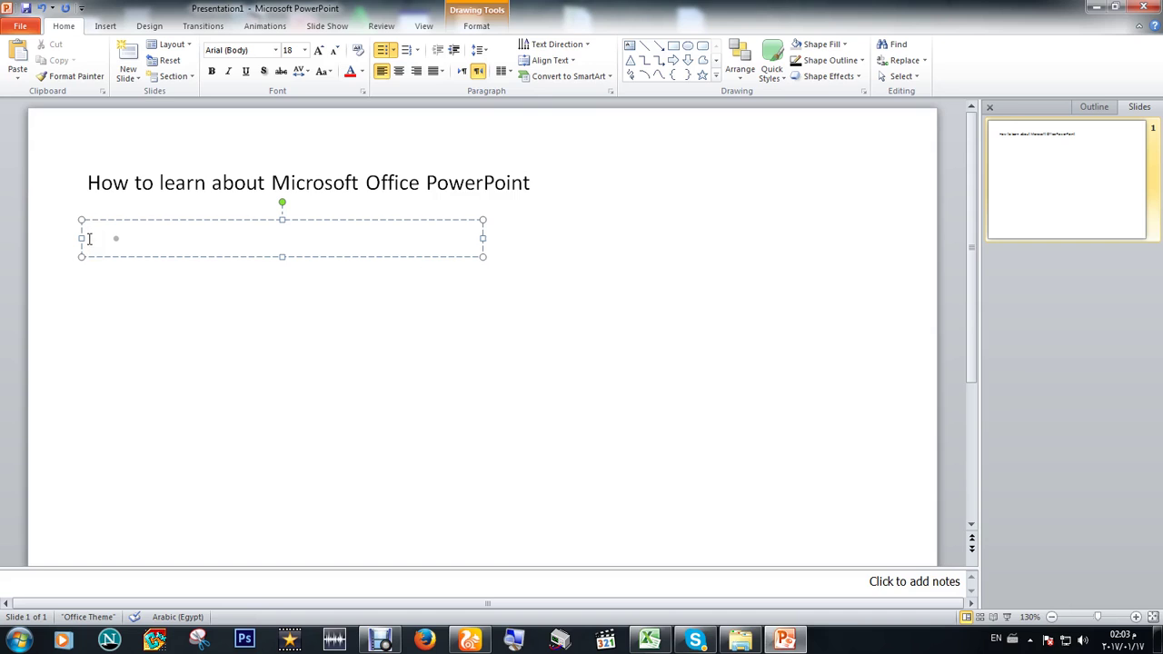
type("watch")
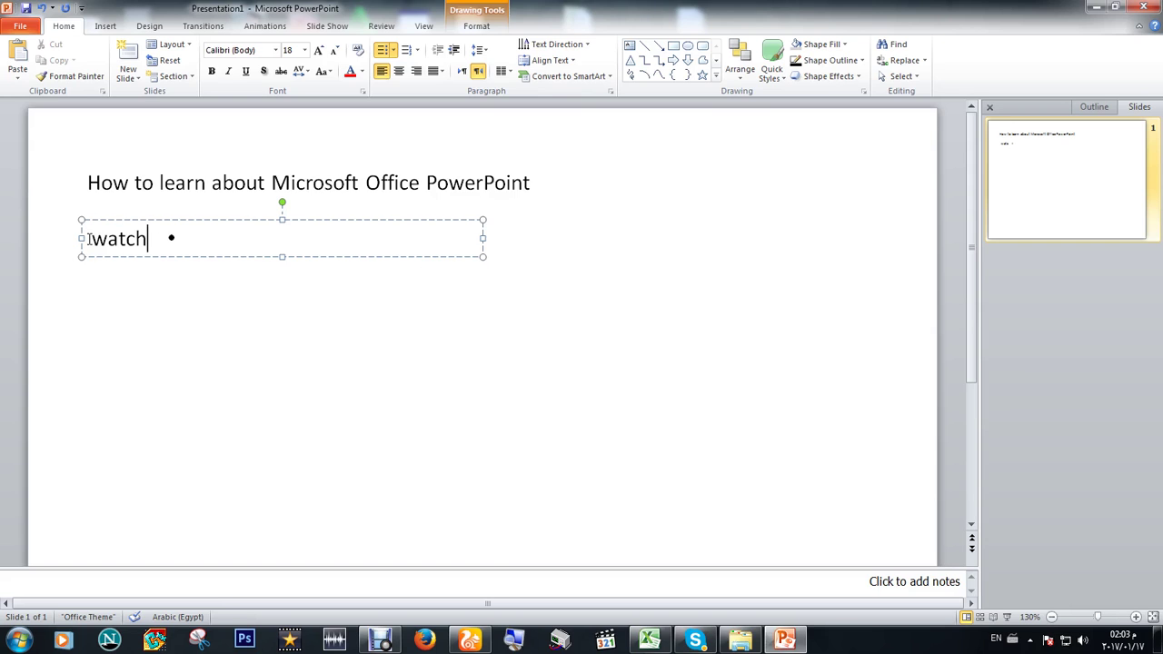
type(" this vd")
key("BackSpace")
type("i")
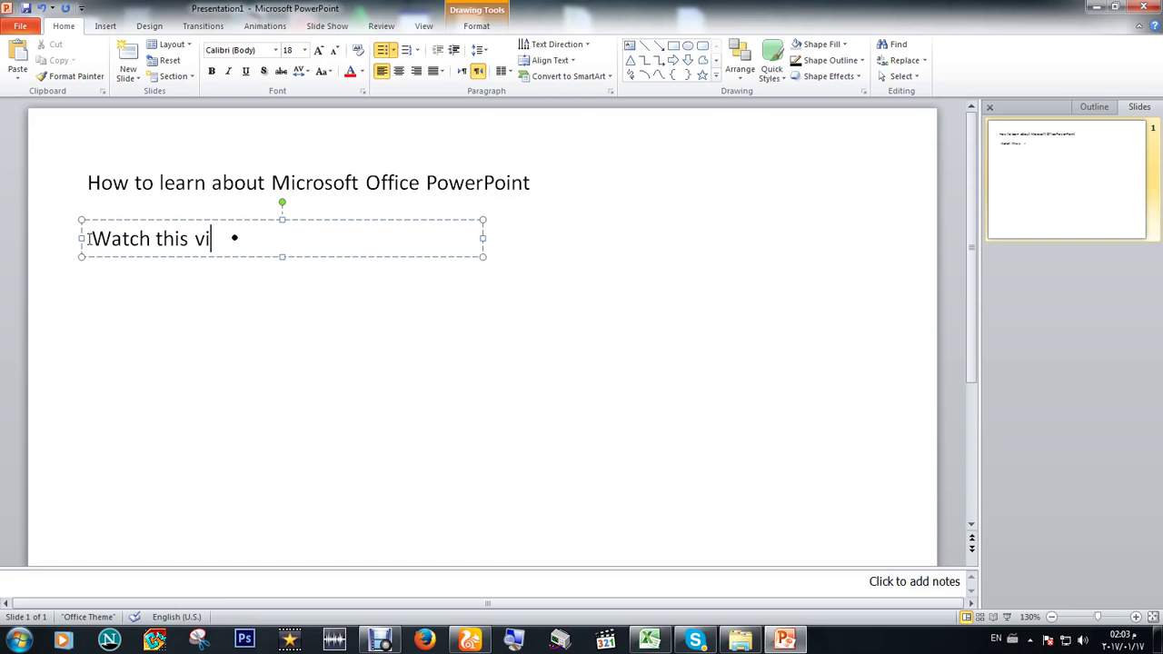
type("deo")
key("Return")
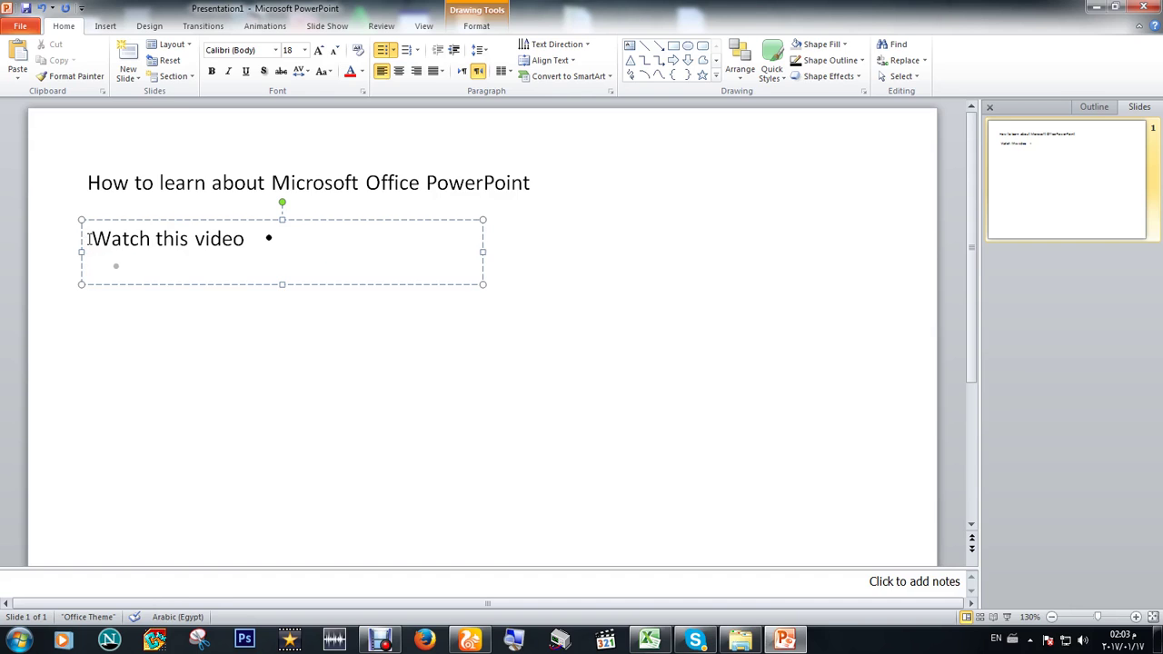
type("Do ...")
key("Return")
type("do")
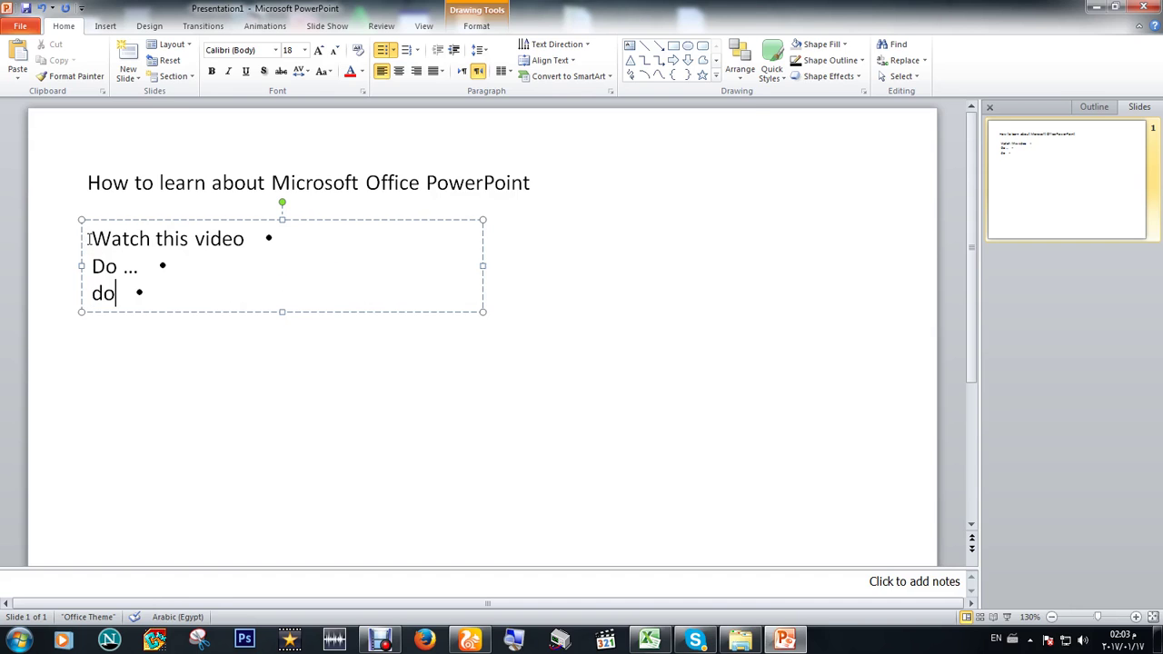
type("o")
key("alt+shift")
Step: Set all the list text to left-to-right direction with left alignment
key("ctrl+a")
left_click(461, 70)
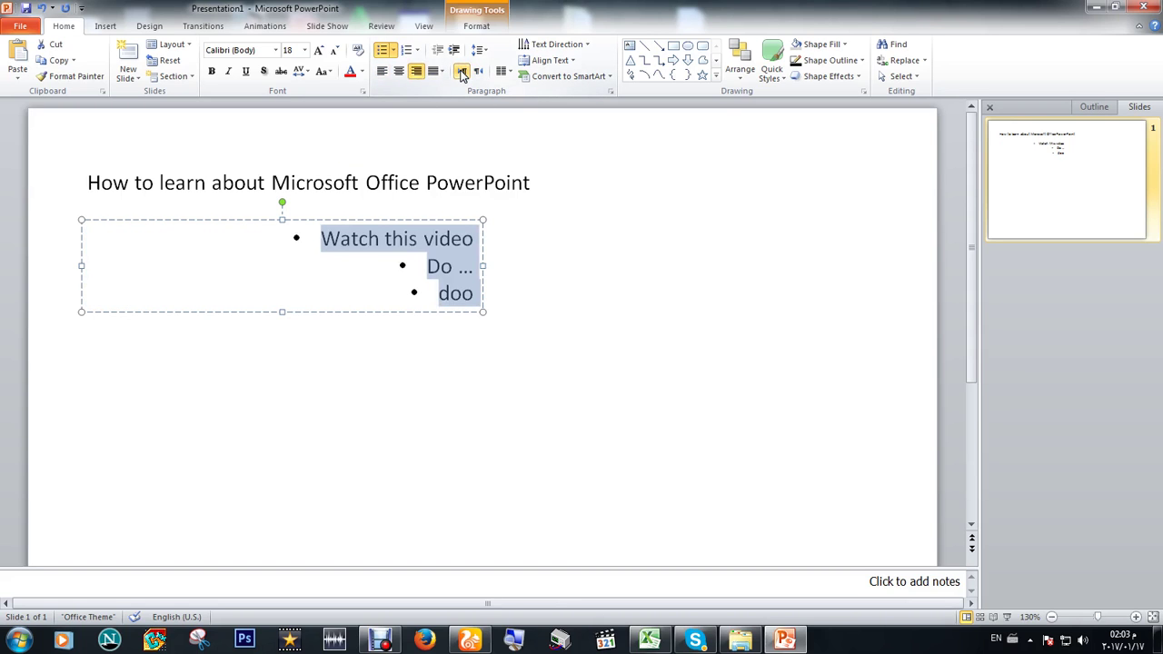
left_click(478, 71)
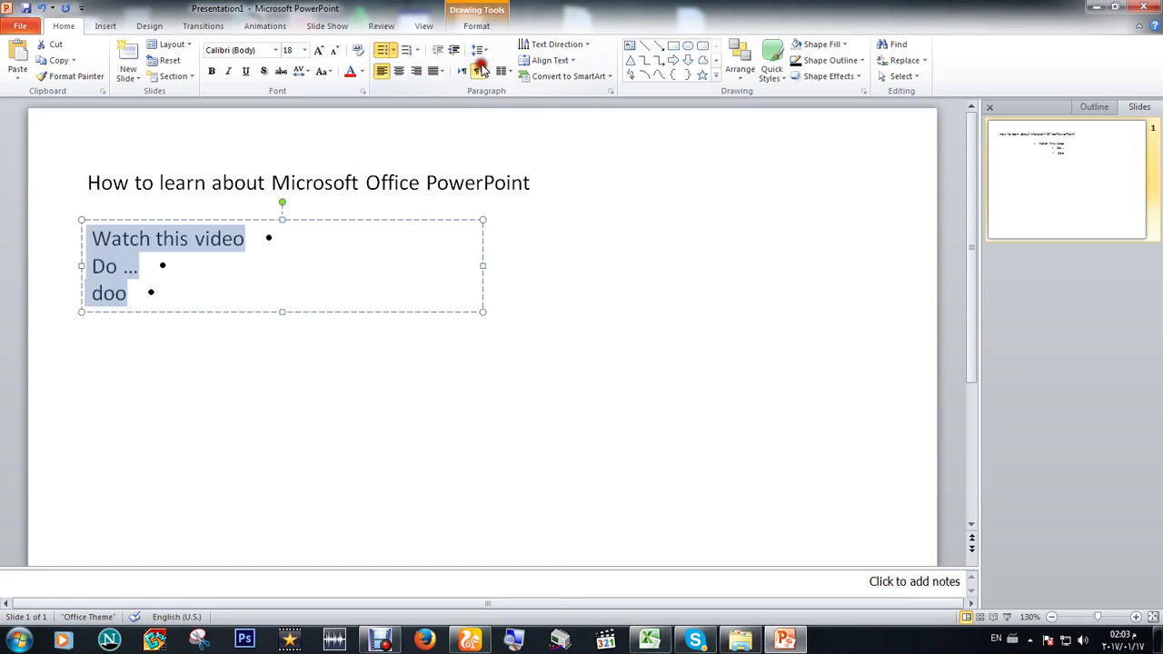
left_click(238, 234)
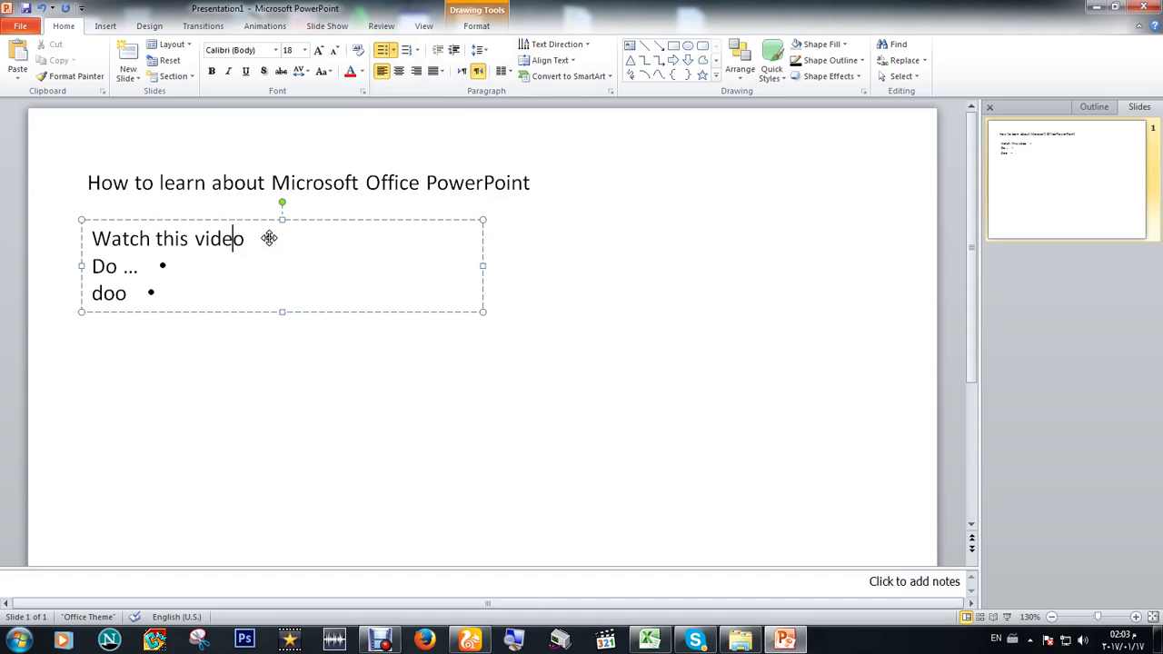
triple_click(269, 238)
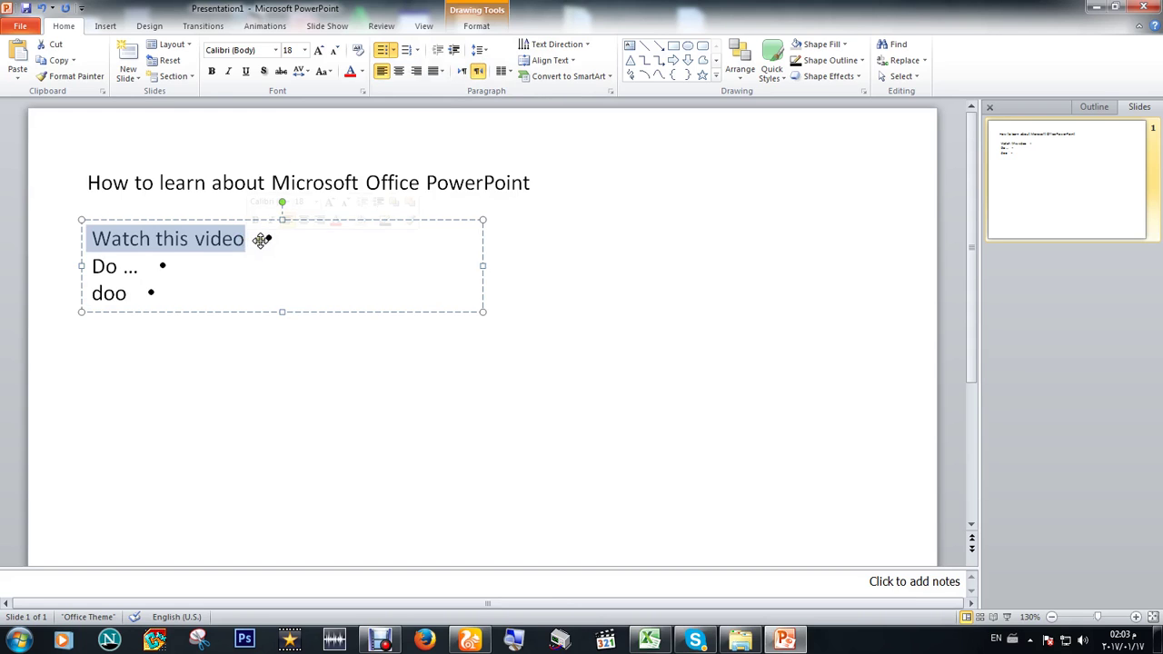
key("ctrl+a")
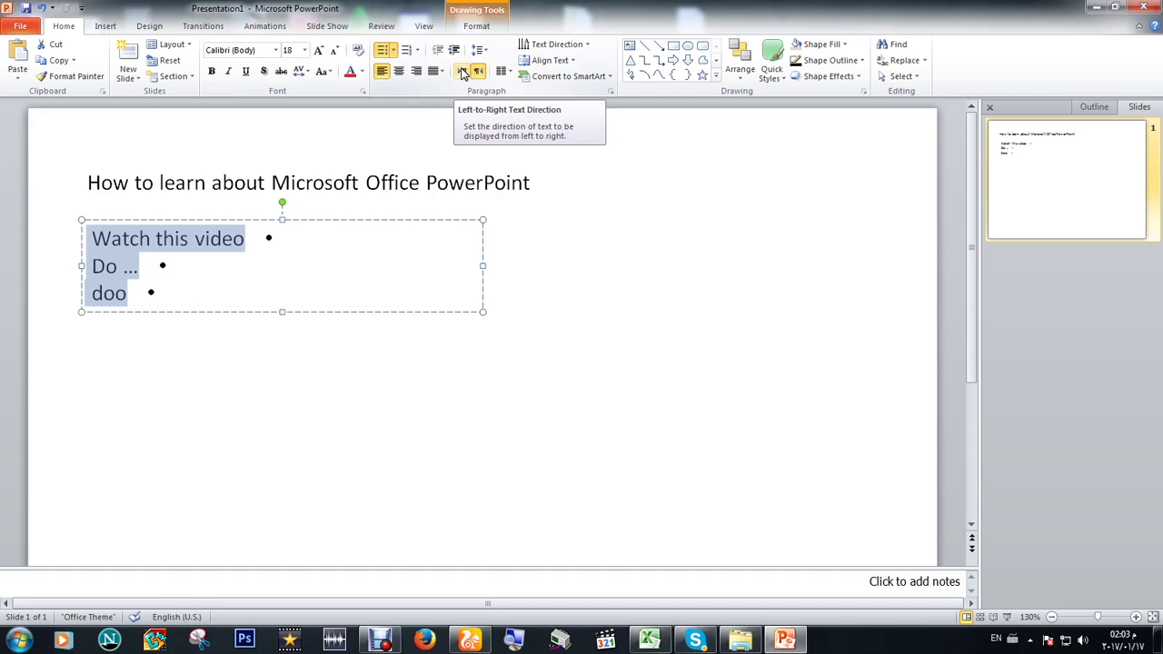
left_click(463, 72)
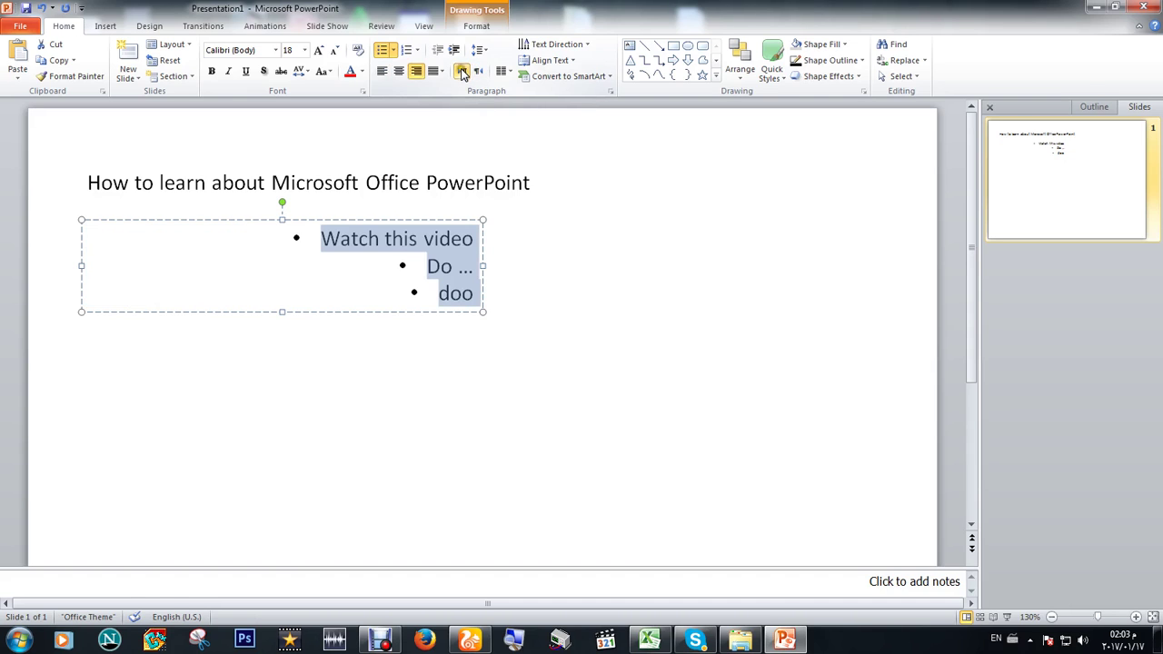
left_click(383, 72)
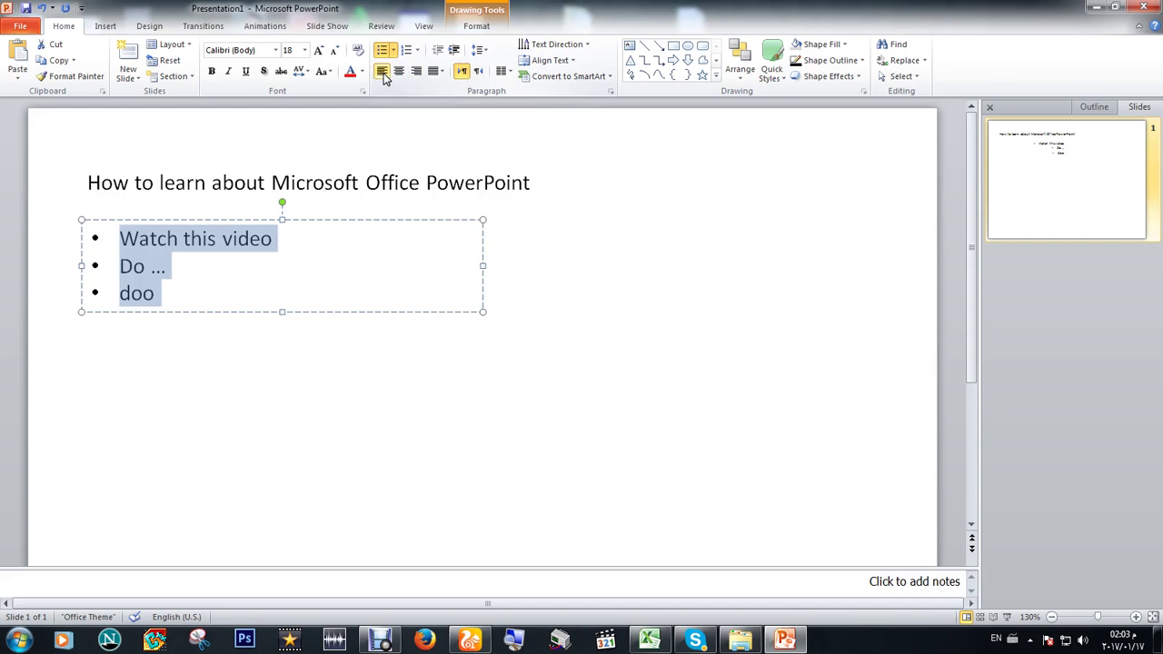
left_click(197, 290)
Step: Add bullet items 'asd' and 'sdsd' after 'Doo' and select all the list text
key("Return")
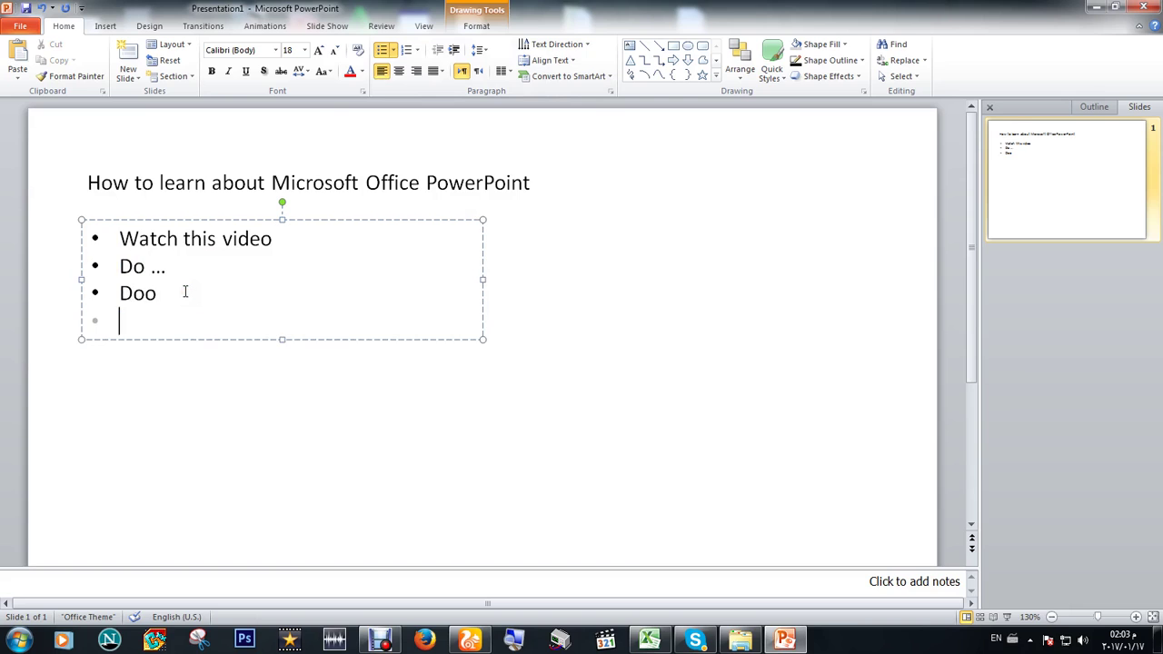
type("asd")
key("Return")
type("sdsd")
key("Return")
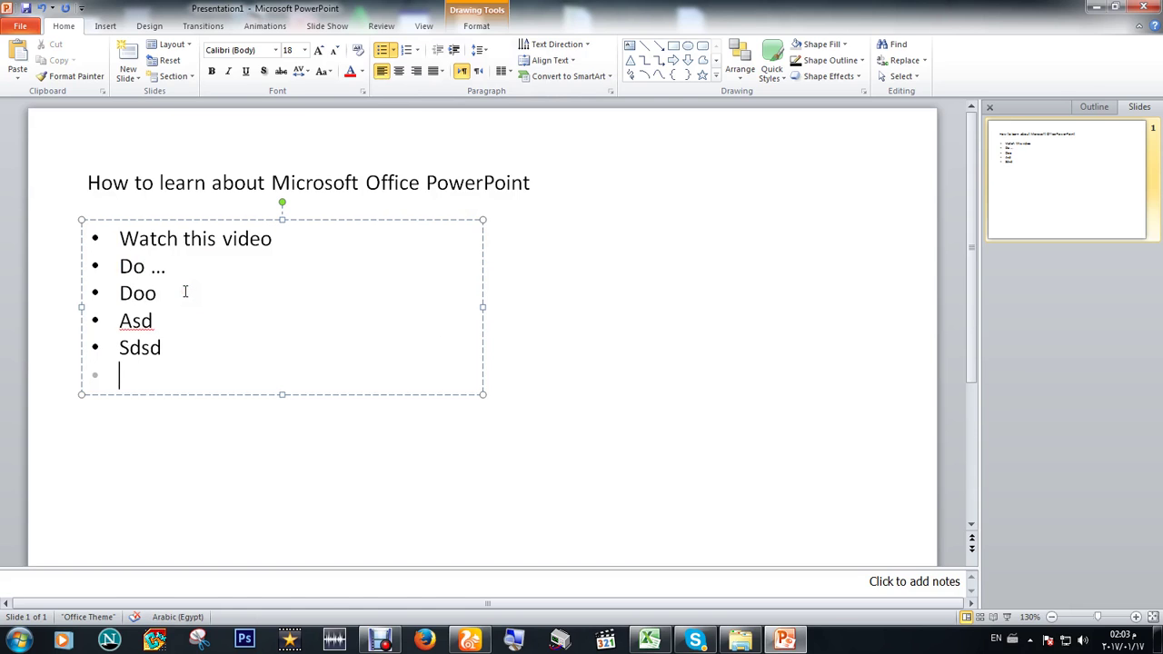
key("ctrl+a")
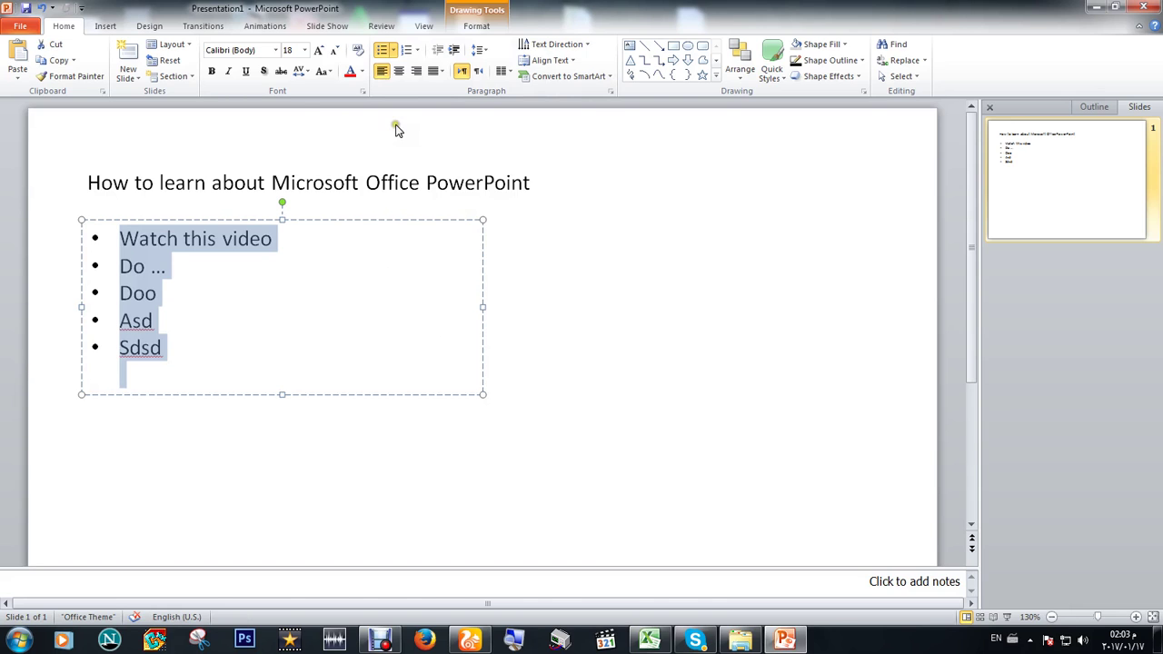
Step: Switch the list to numbering and append items 'Dd' and 'dd' after 'Sdsd'
left_click(408, 54)
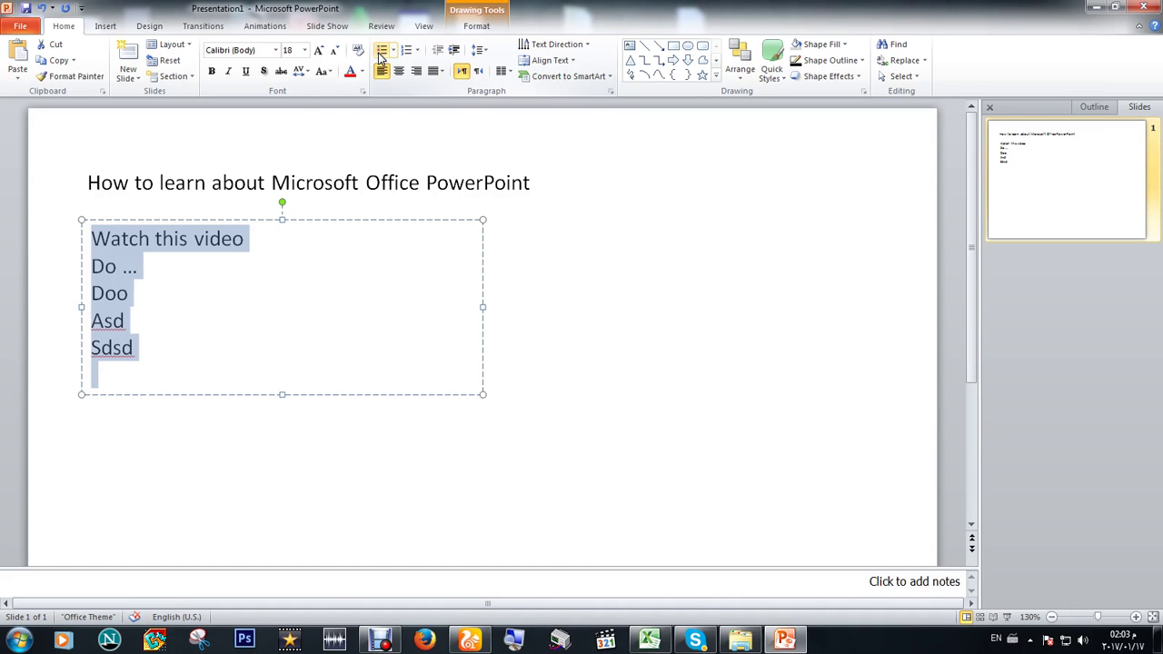
left_click(406, 52)
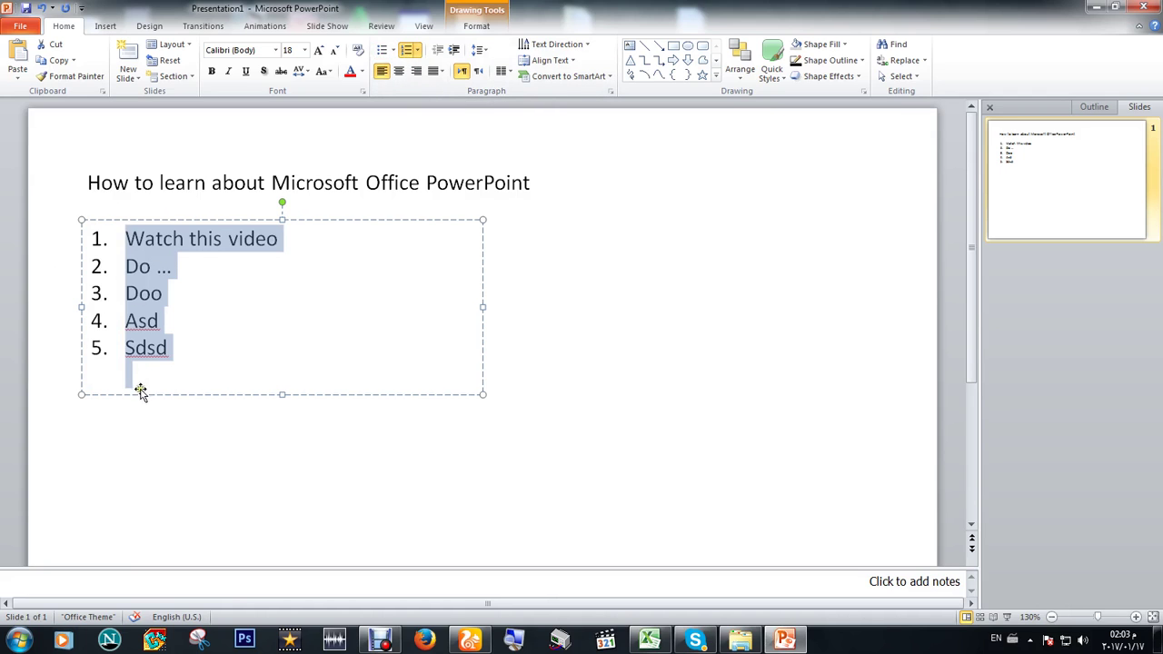
left_click(168, 353)
key("Return")
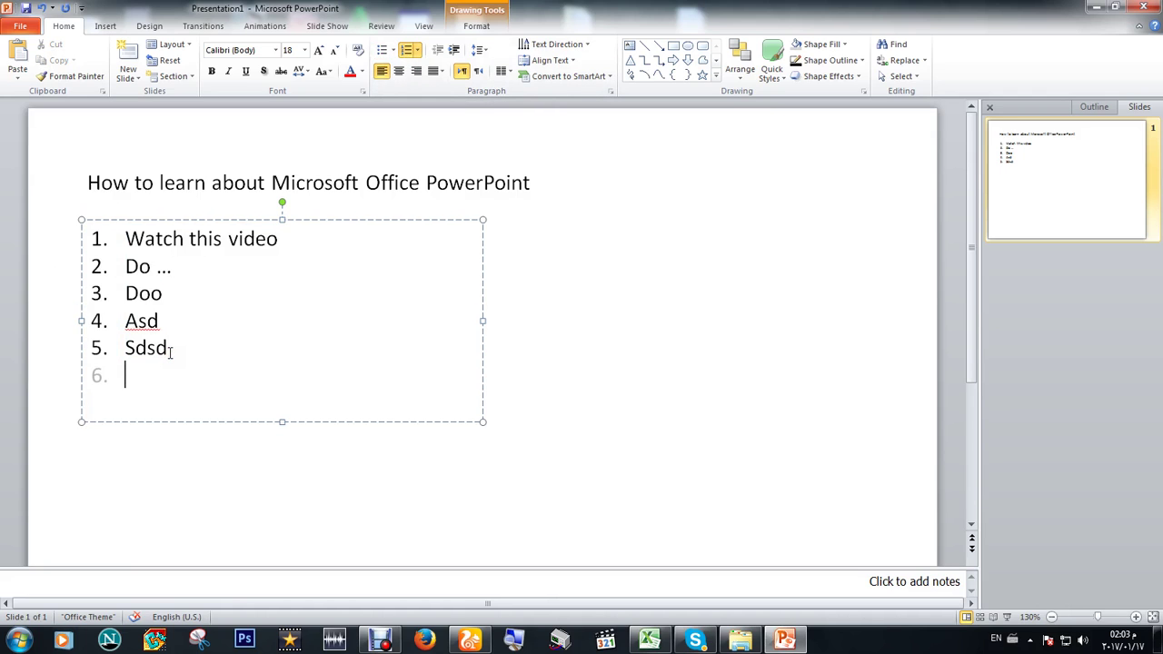
type("dd")
key("Return")
type("d")
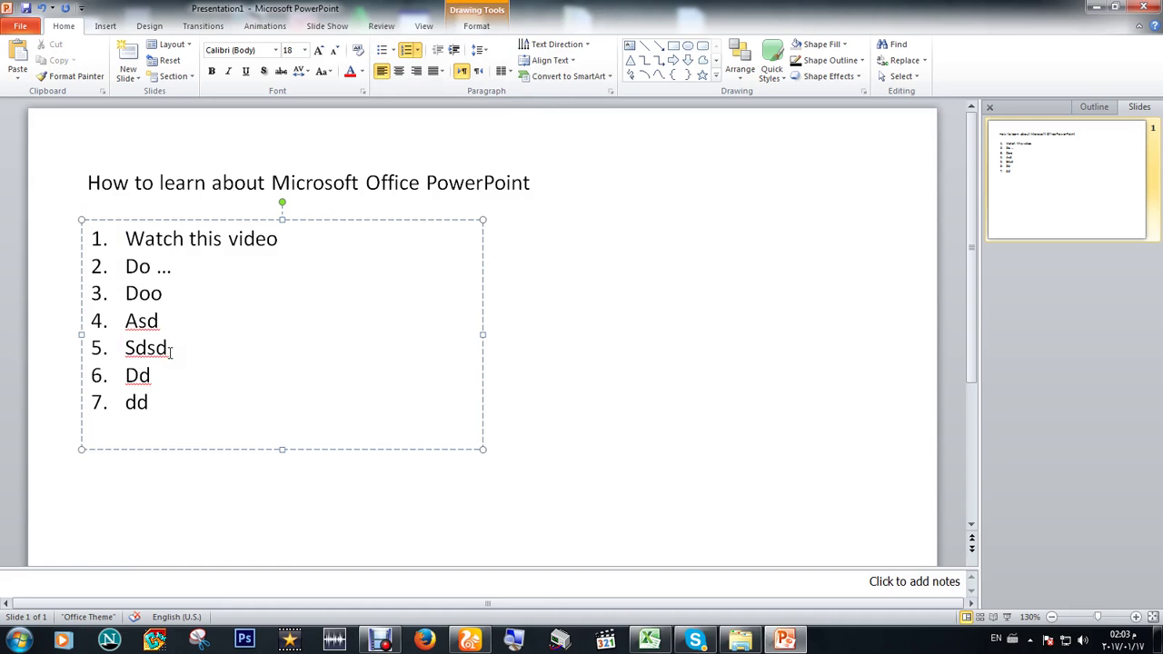
key("ctrl+a")
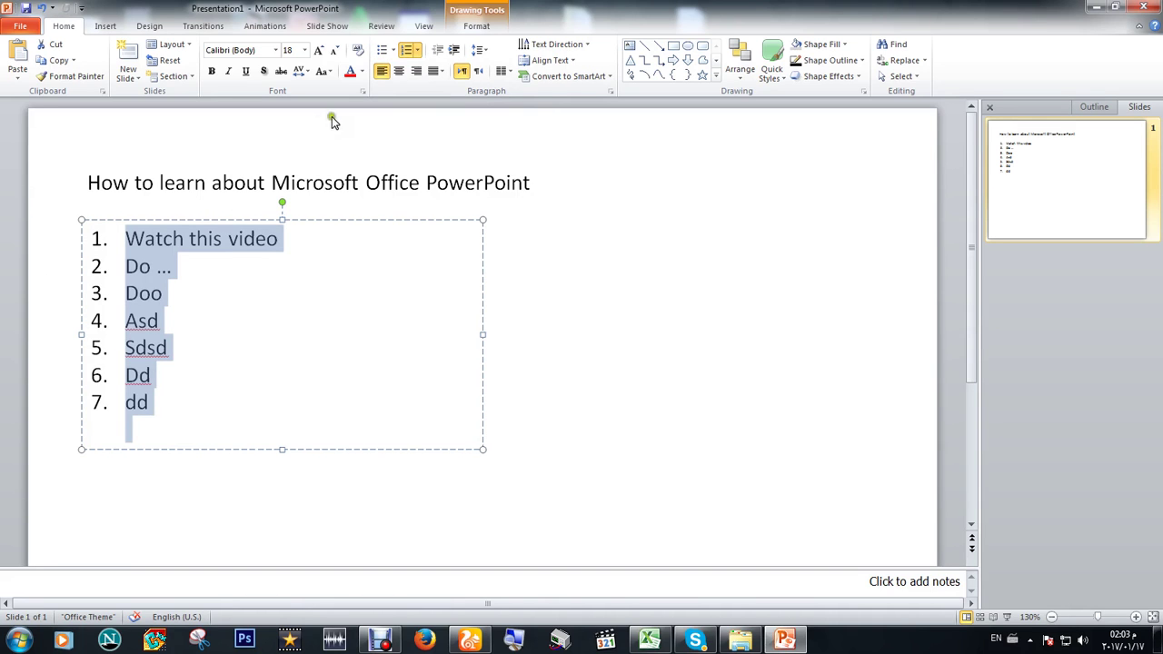
Step: Turn off the list numbering, then indent twice and outdent twice back to the original level
left_click(406, 51)
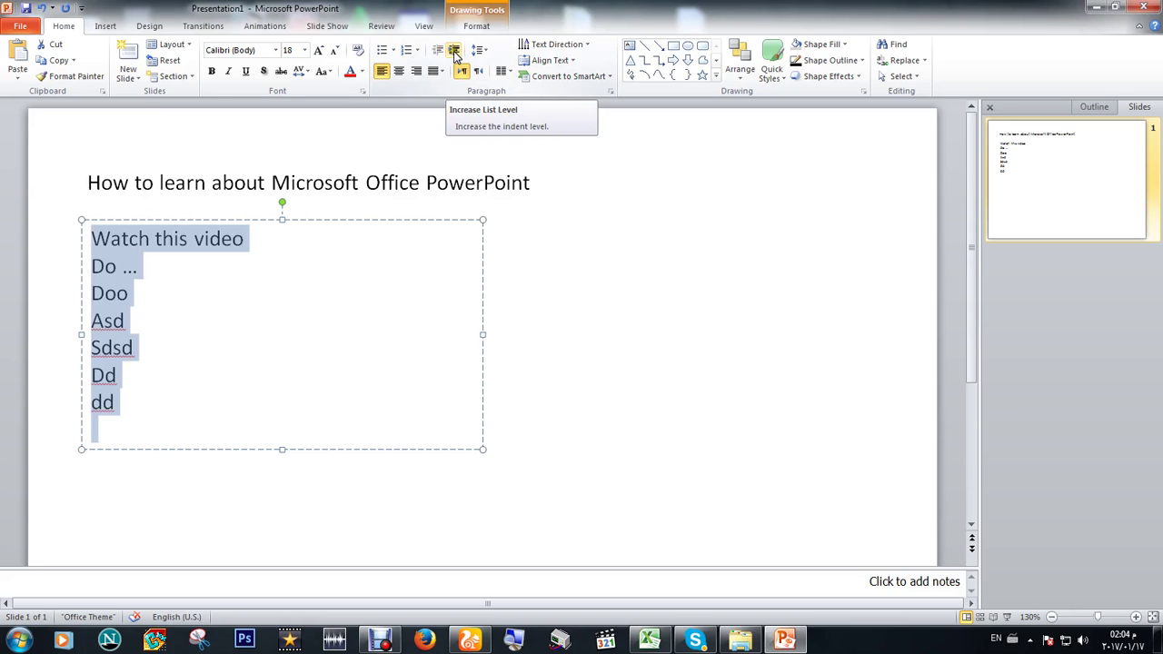
left_click(455, 52)
left_click(455, 51)
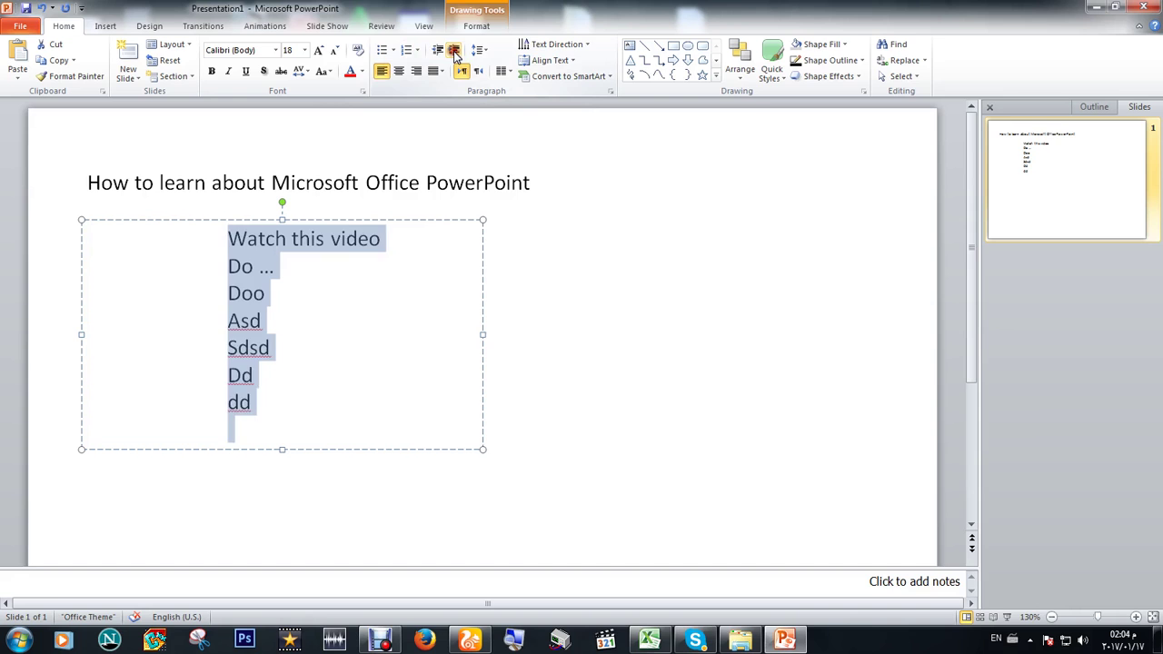
left_click(443, 50)
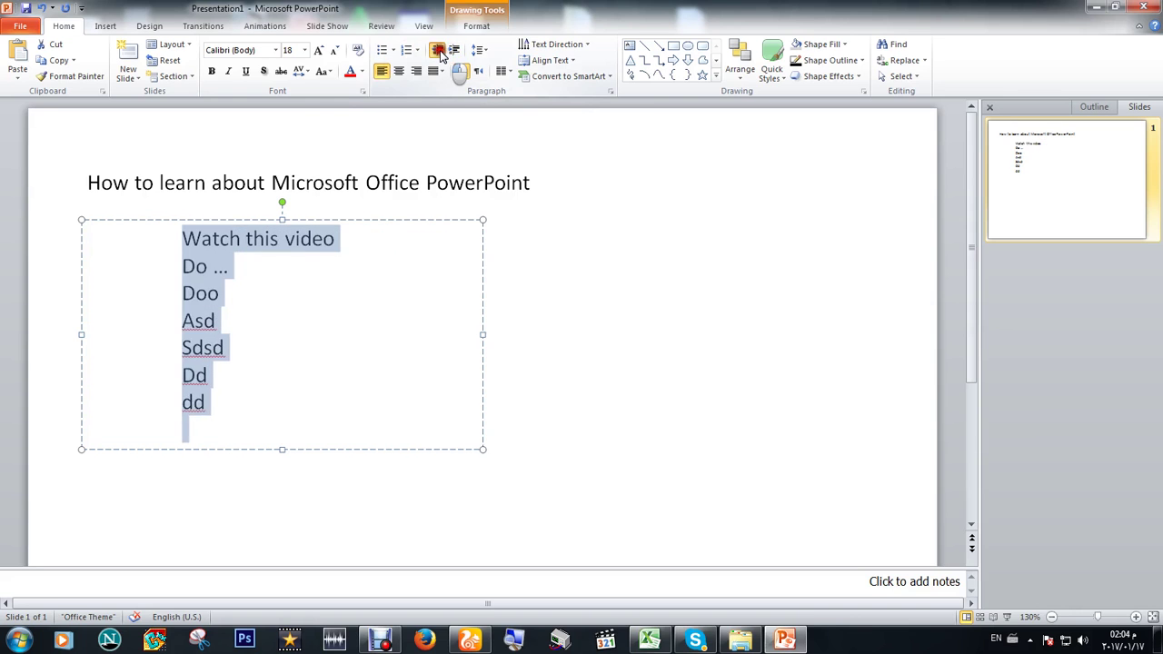
left_click(443, 51)
left_click(443, 51)
left_click(477, 50)
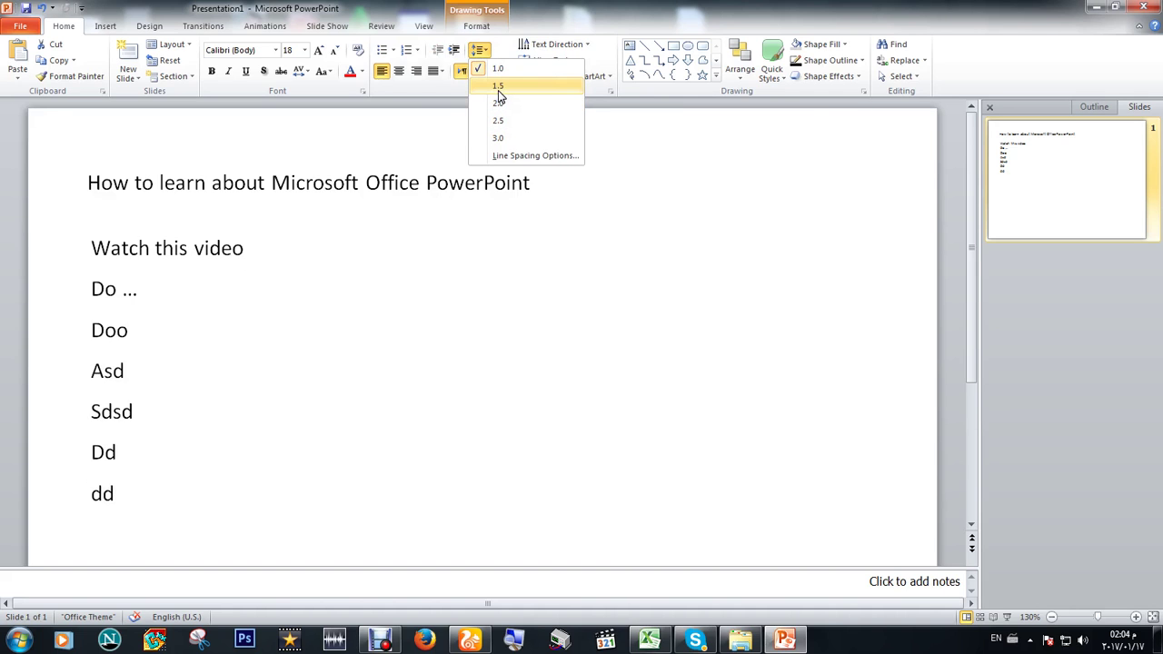
Step: Apply 1.0 line spacing to all of the list text
left_click(498, 68)
left_click(149, 244)
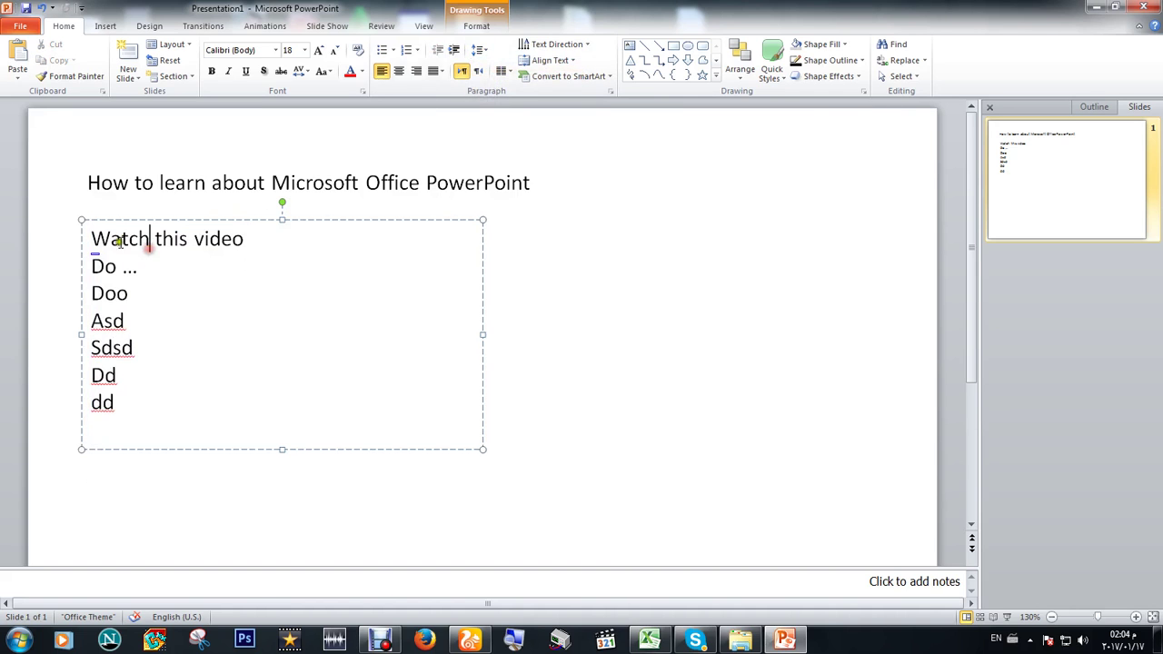
mouse_move(84, 238)
left_mouse_down()
mouse_move(157, 241)
mouse_move(110, 254)
mouse_move(114, 264)
left_mouse_up()
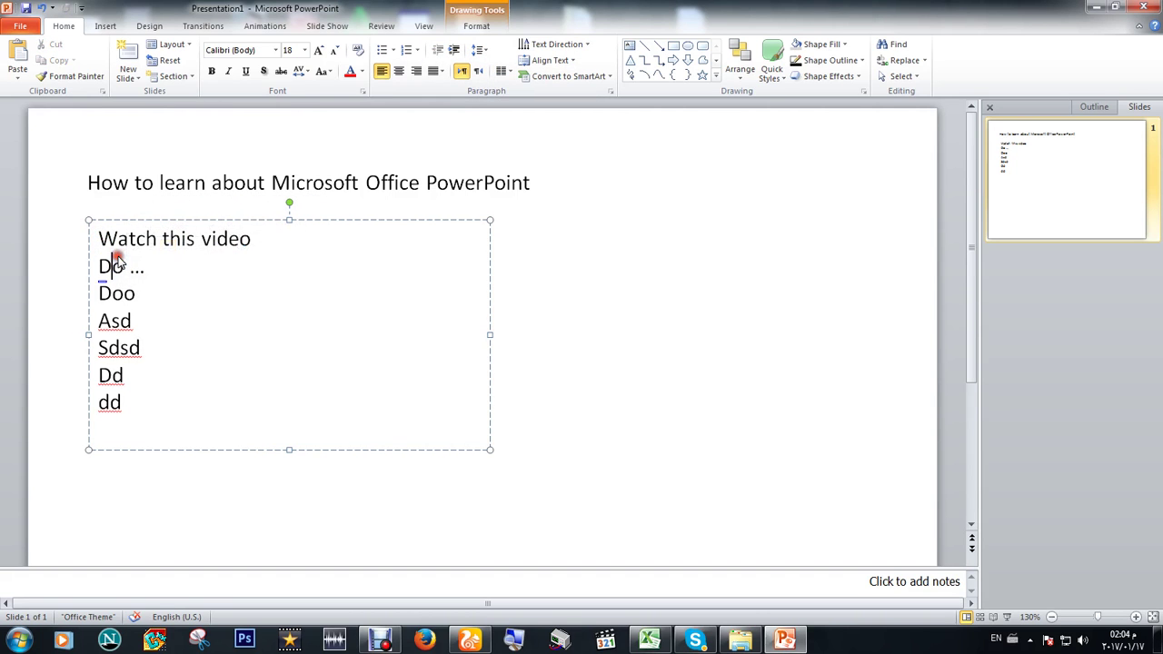
key("ctrl+a")
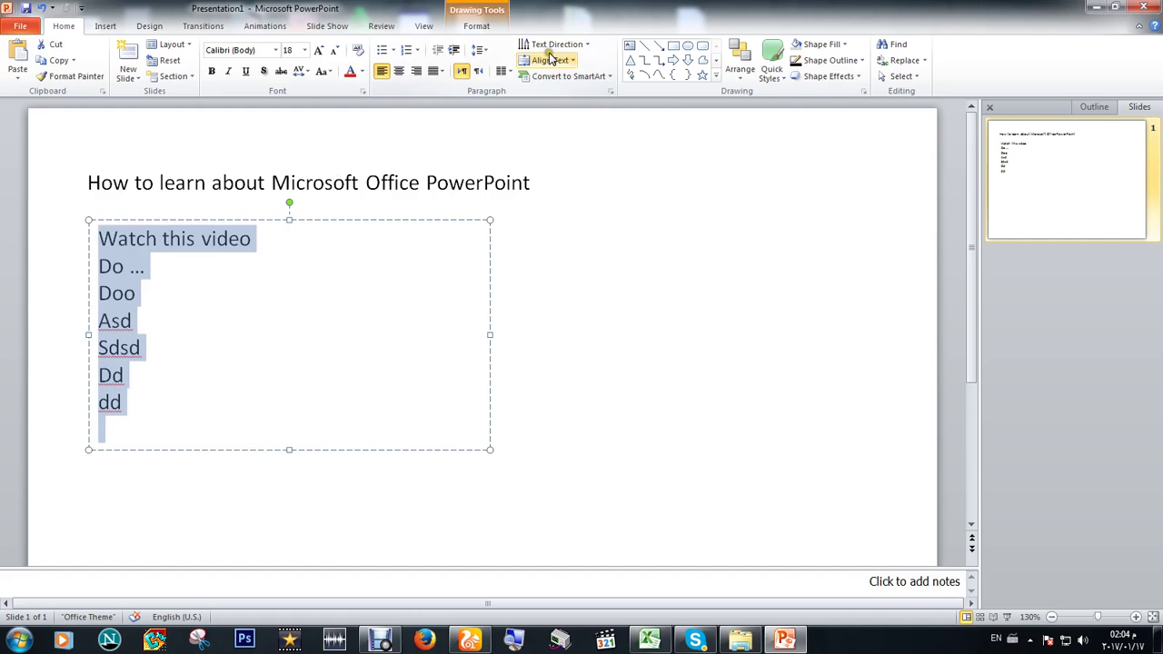
left_click(479, 51)
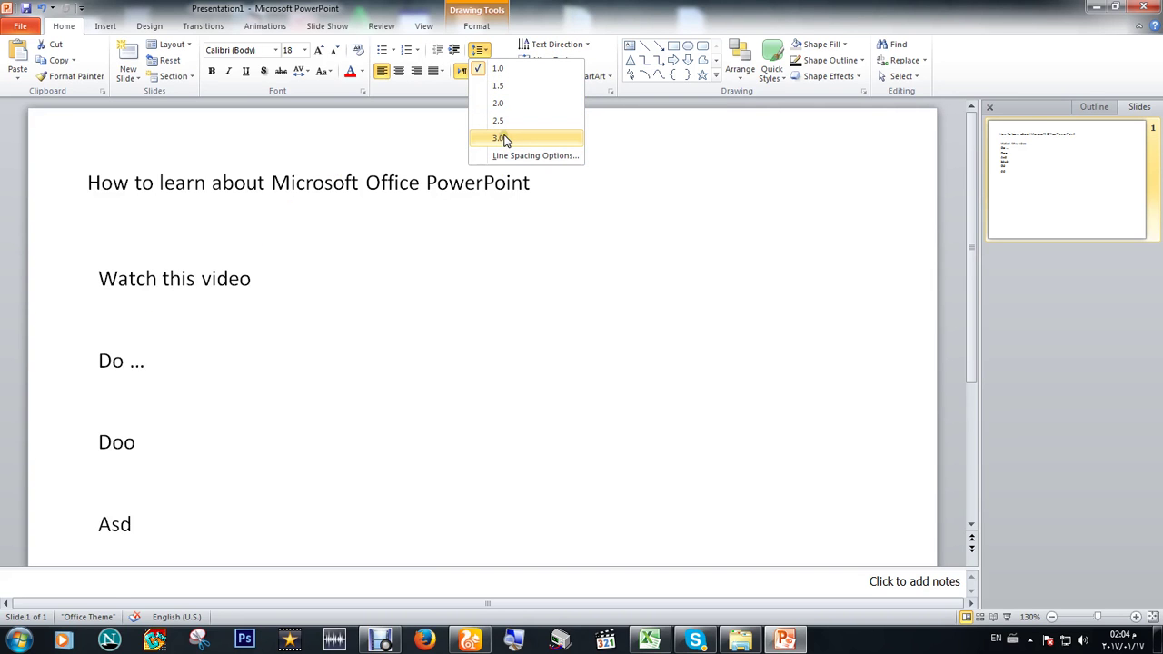
left_click(499, 71)
left_click(480, 50)
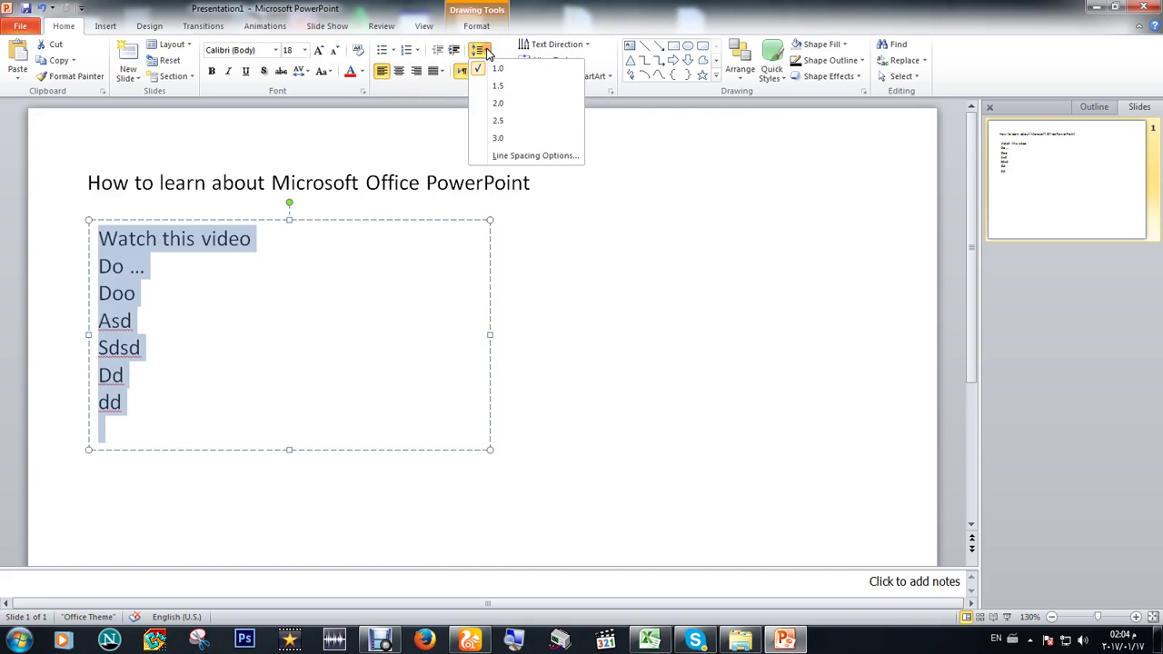
left_click(484, 51)
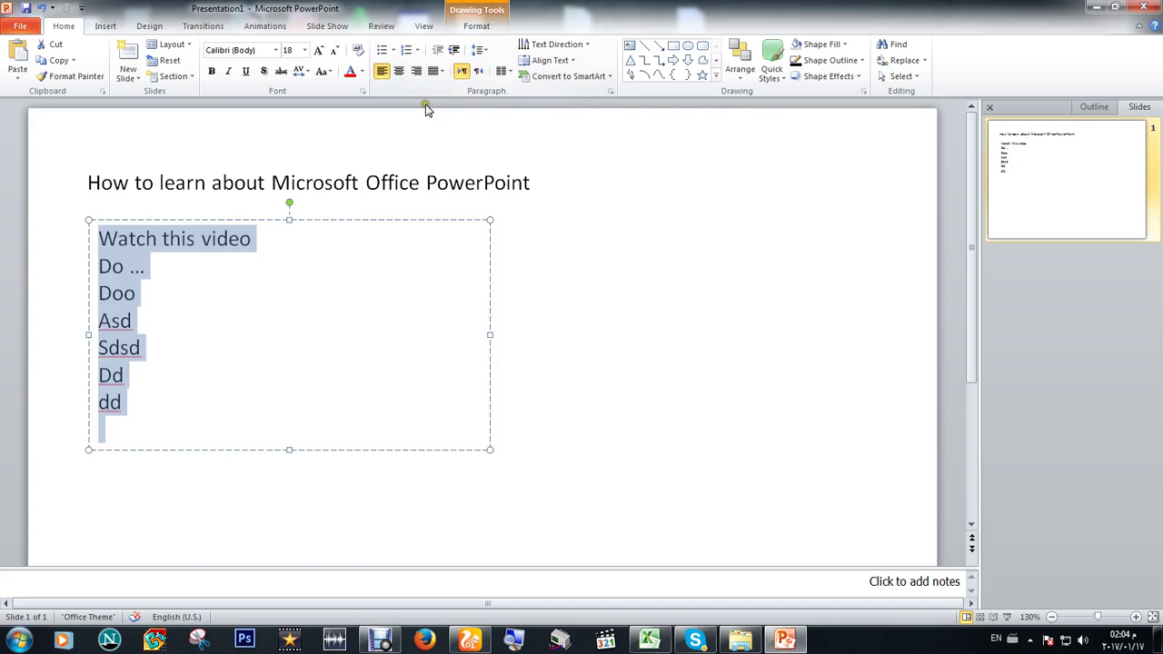
Step: Keep the box at One Column and restore Normal character spacing after trying Very Tight
left_click(500, 71)
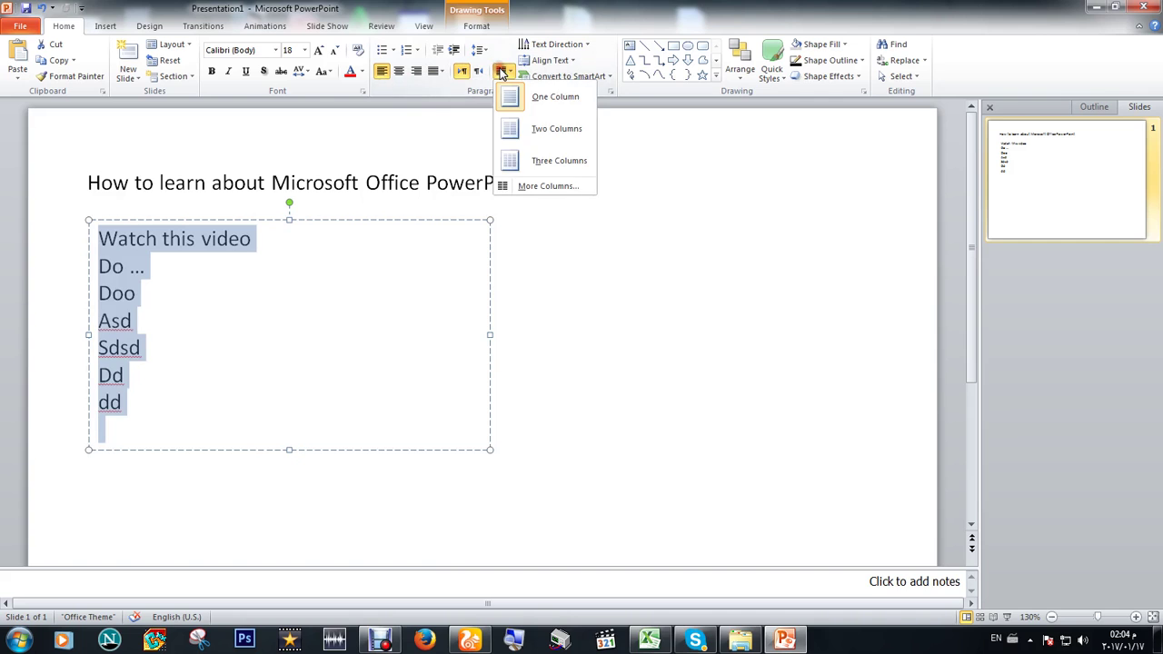
left_click(539, 109)
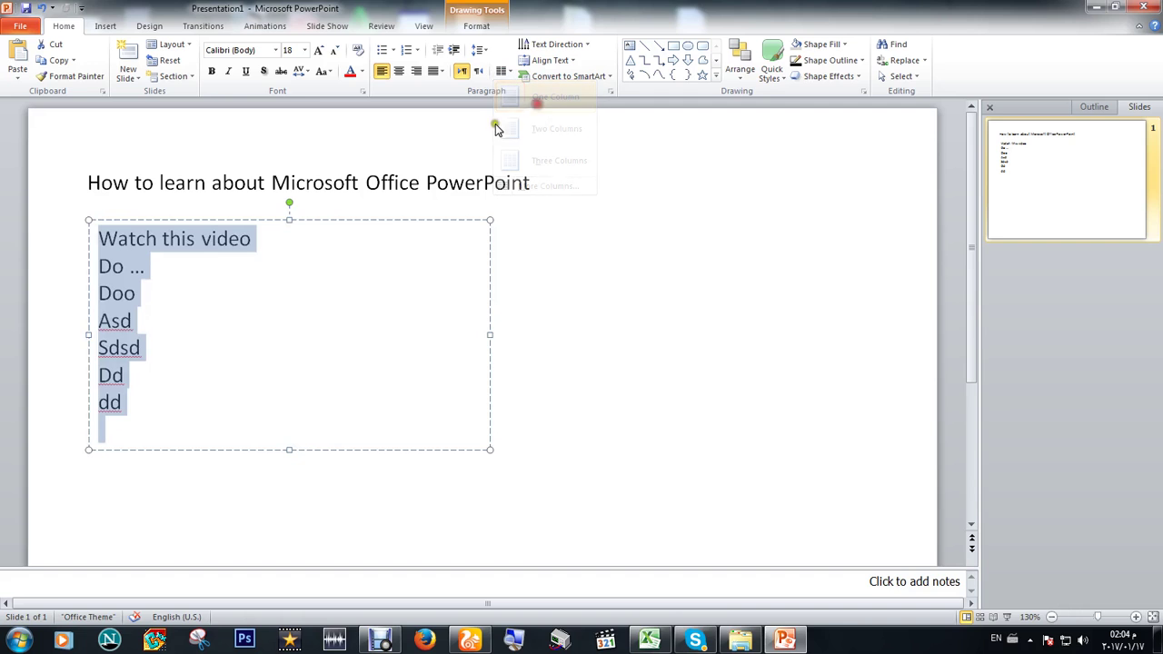
left_click(237, 238)
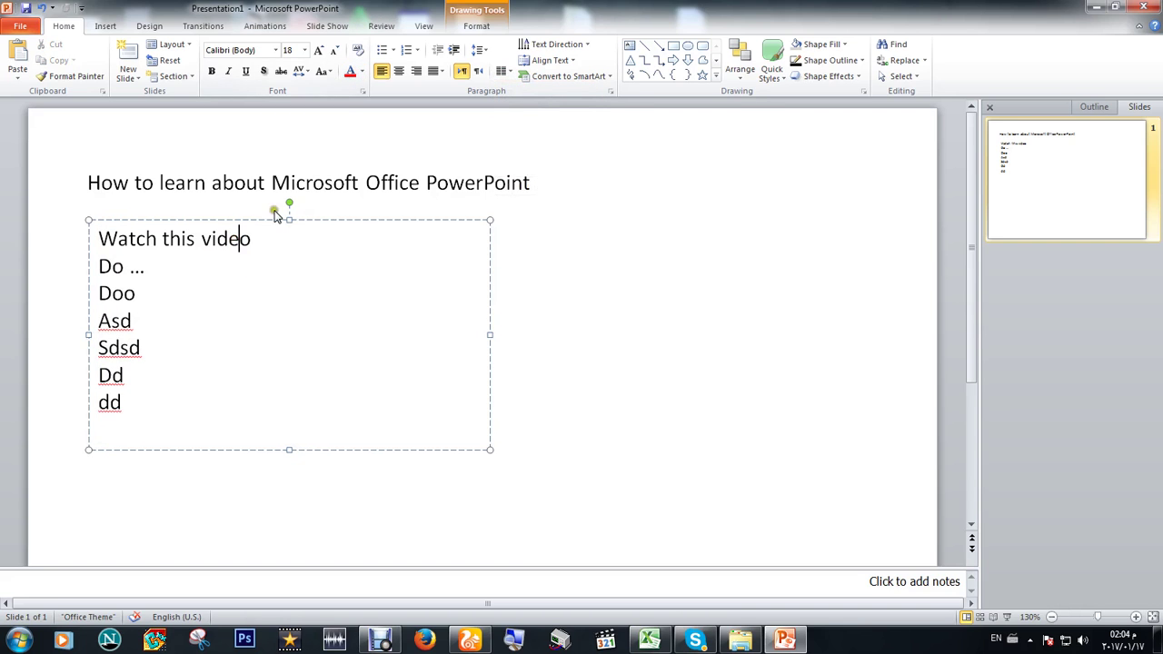
key("Escape")
key("F2")
left_click(302, 71)
left_click(320, 90)
left_click(299, 71)
left_click(318, 124)
Step: Apply the Colored Outline shape style with teal outline and white fill
left_click(772, 77)
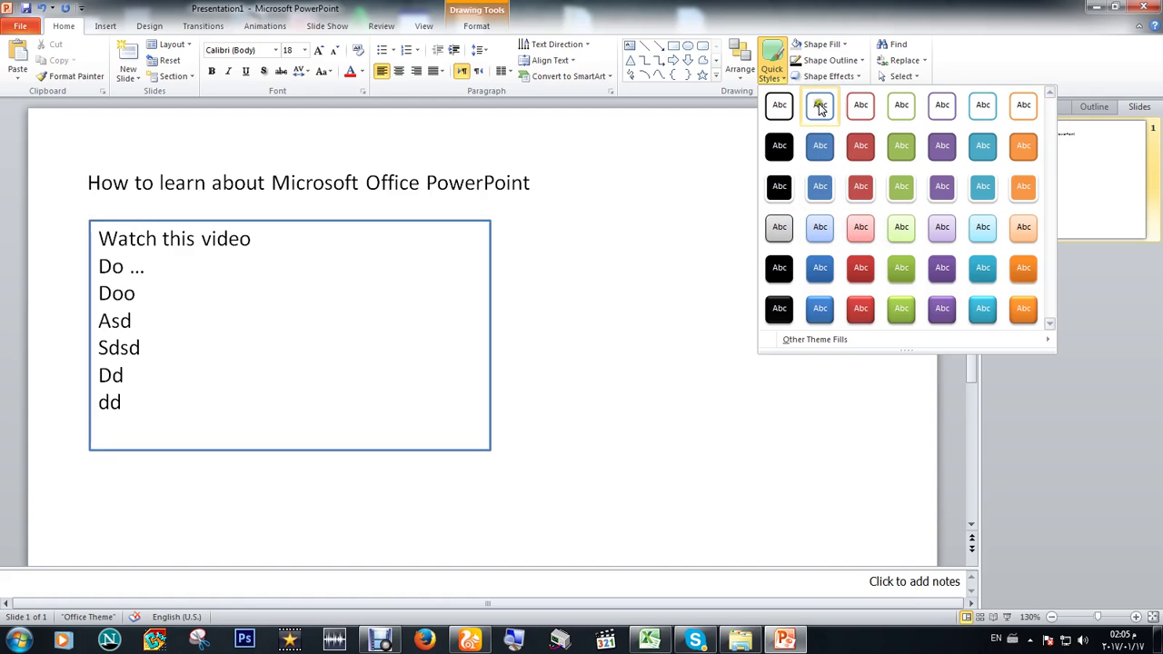
left_click(986, 194)
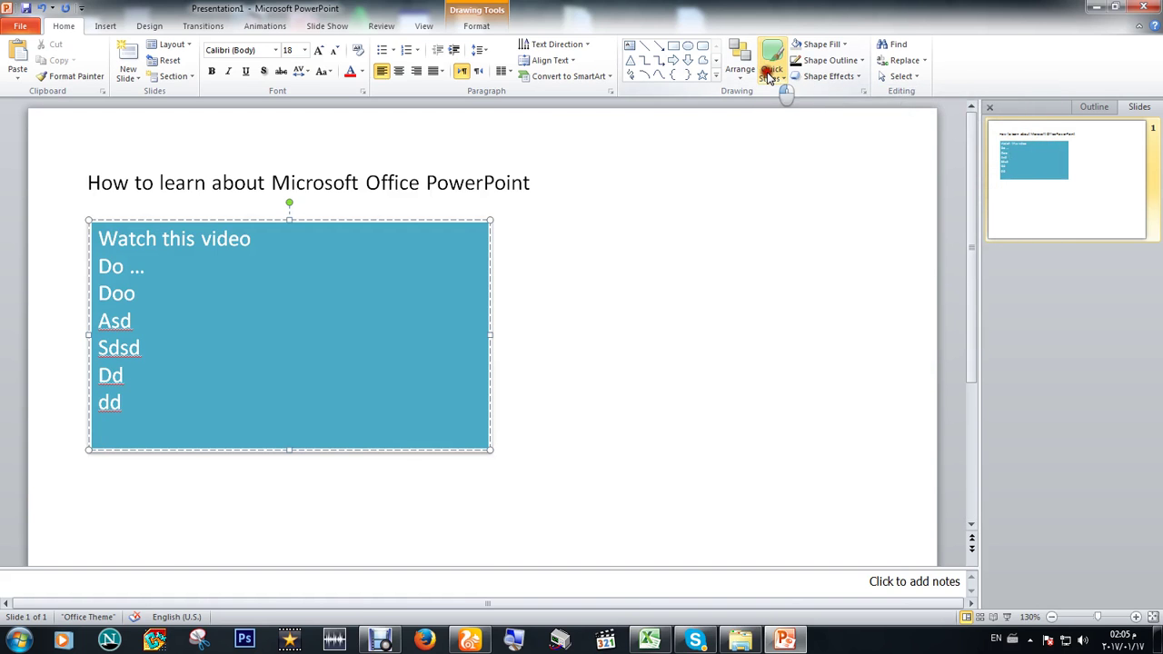
left_click(771, 68)
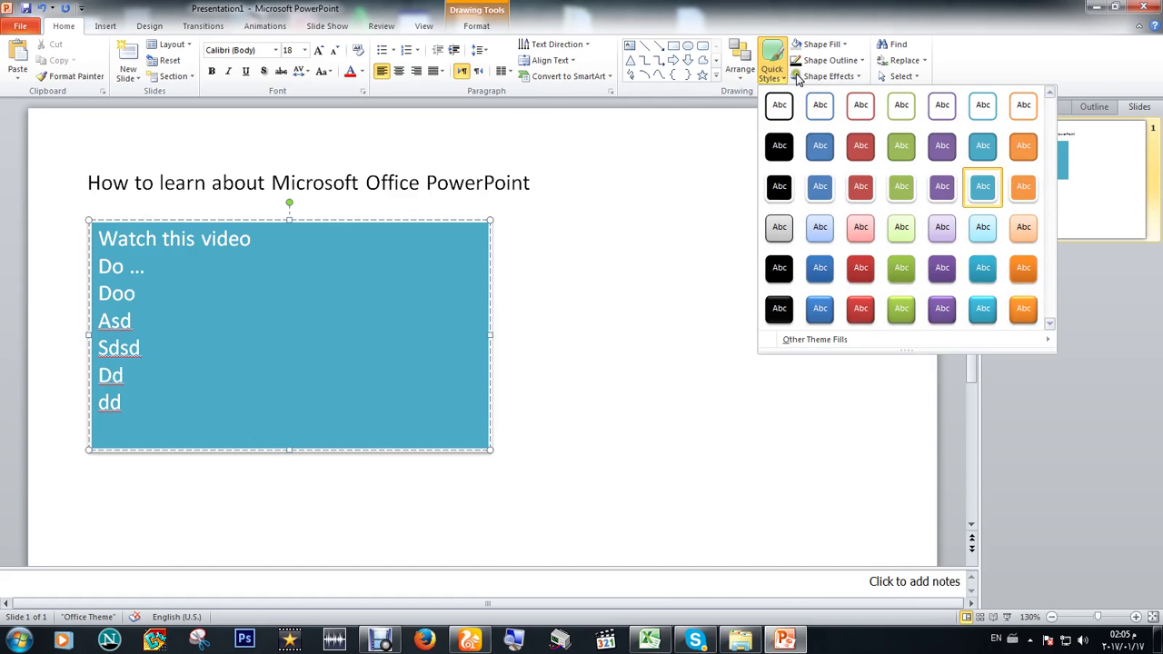
left_click(981, 109)
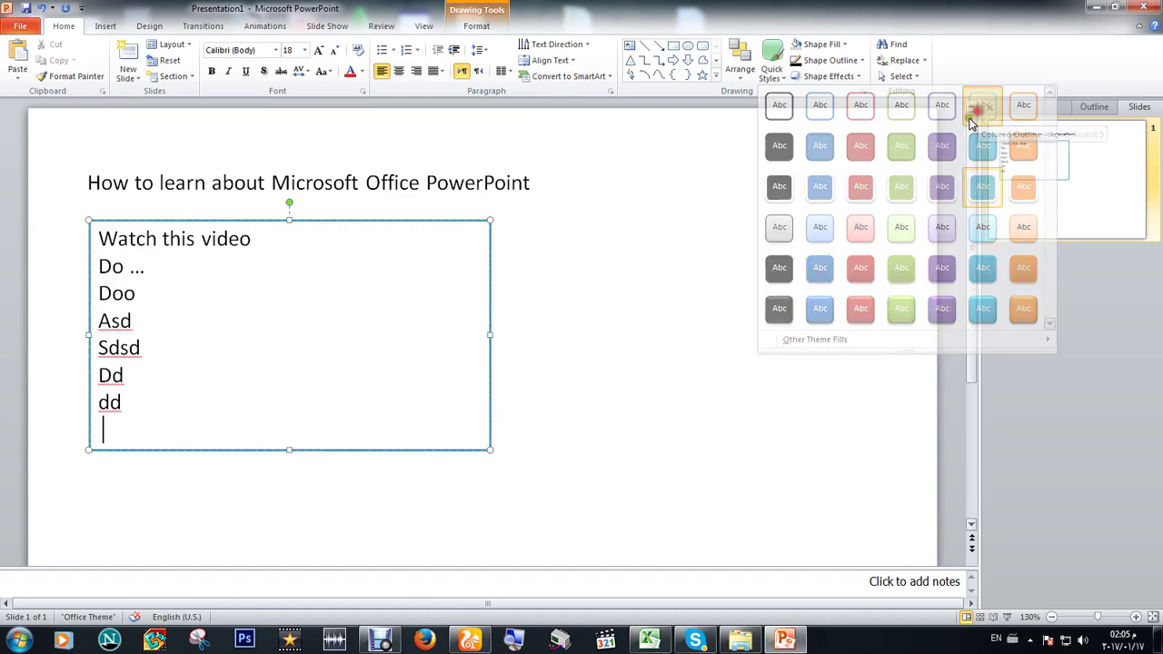
left_click(817, 46)
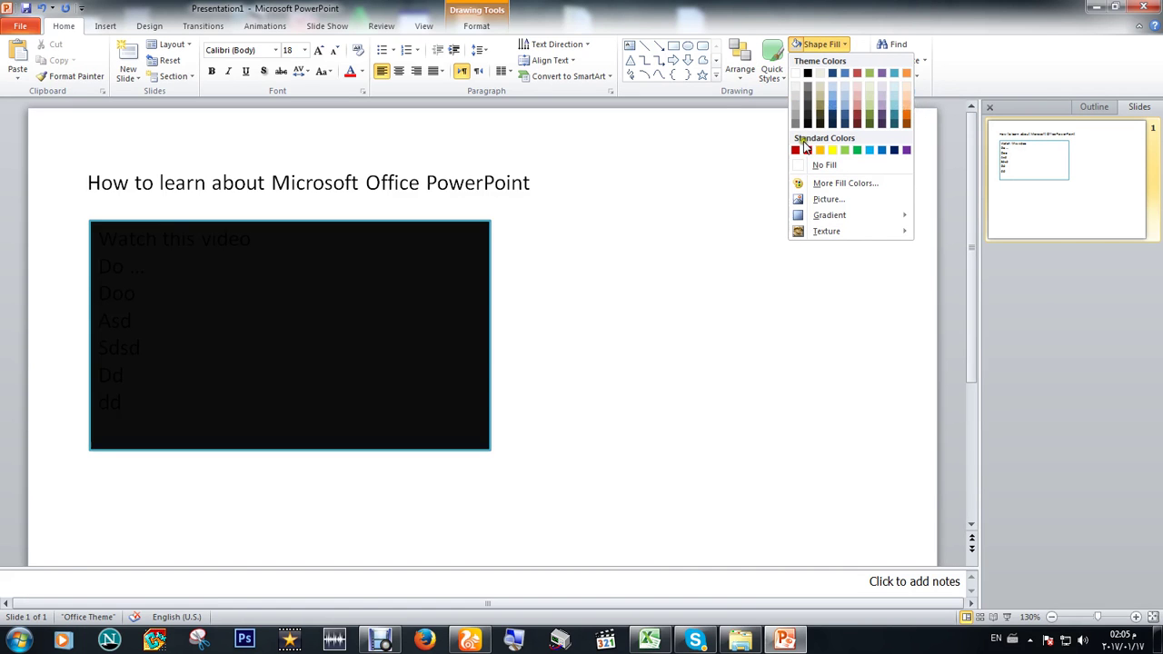
key("Escape")
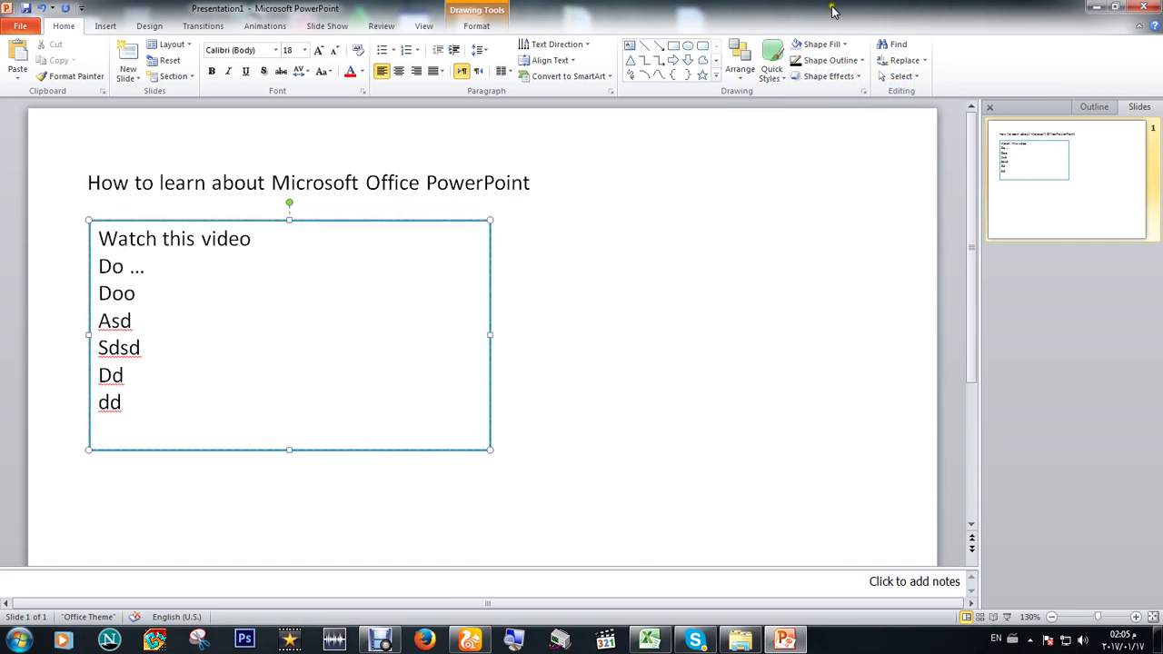
left_click(852, 77)
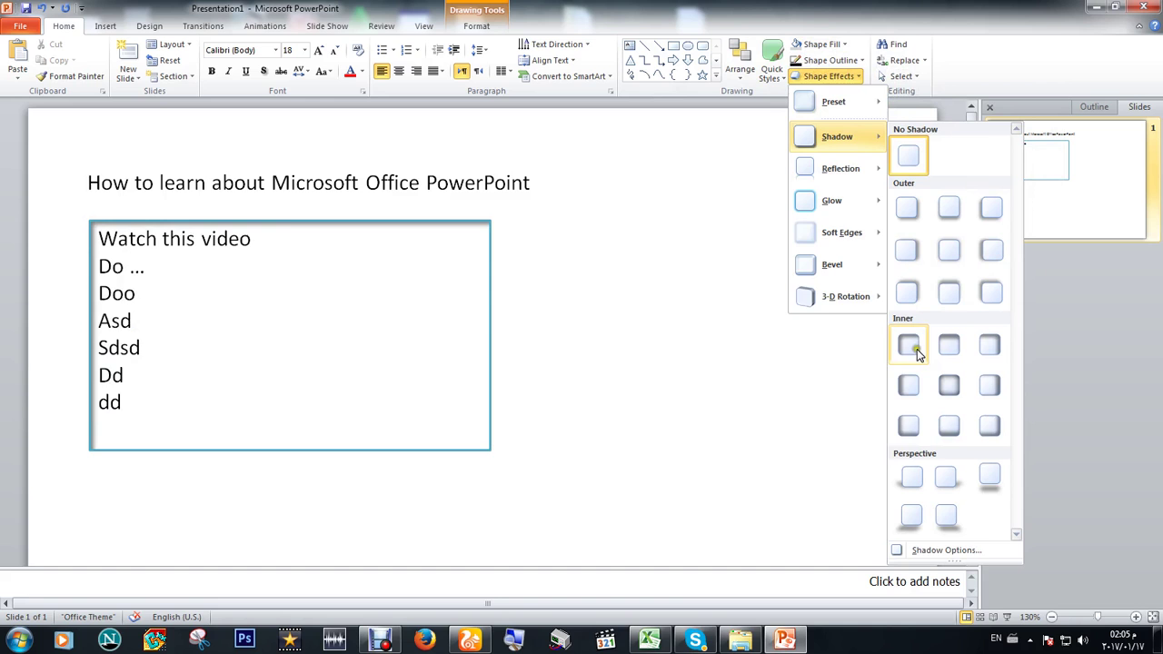
mouse_move(832, 200)
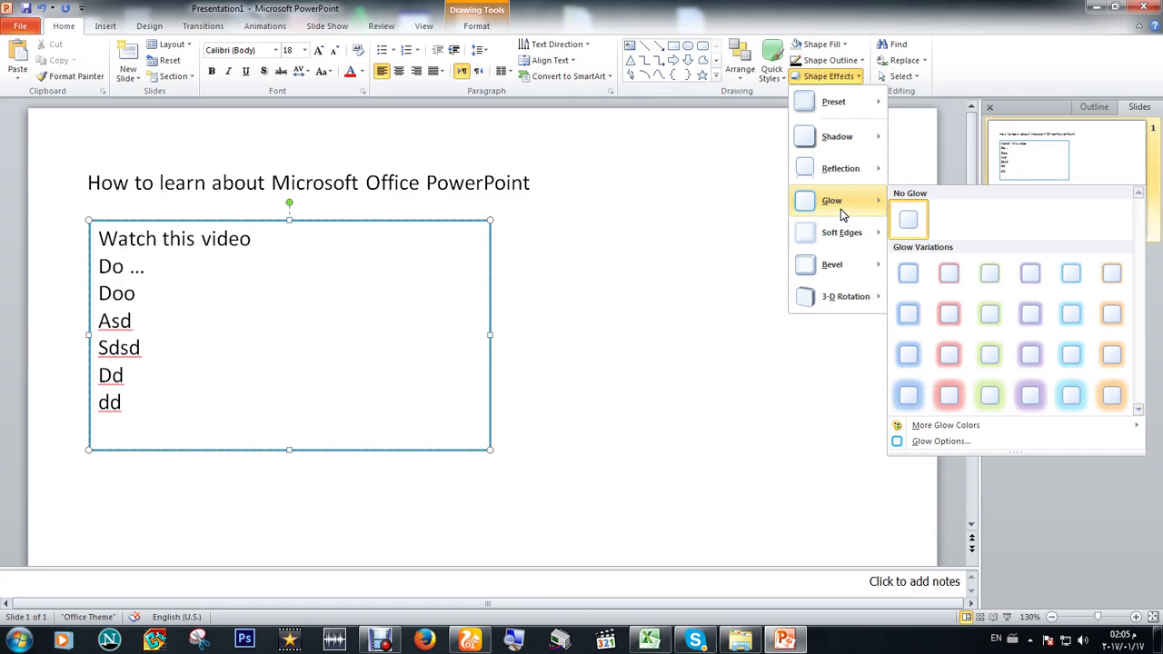
left_click(614, 246)
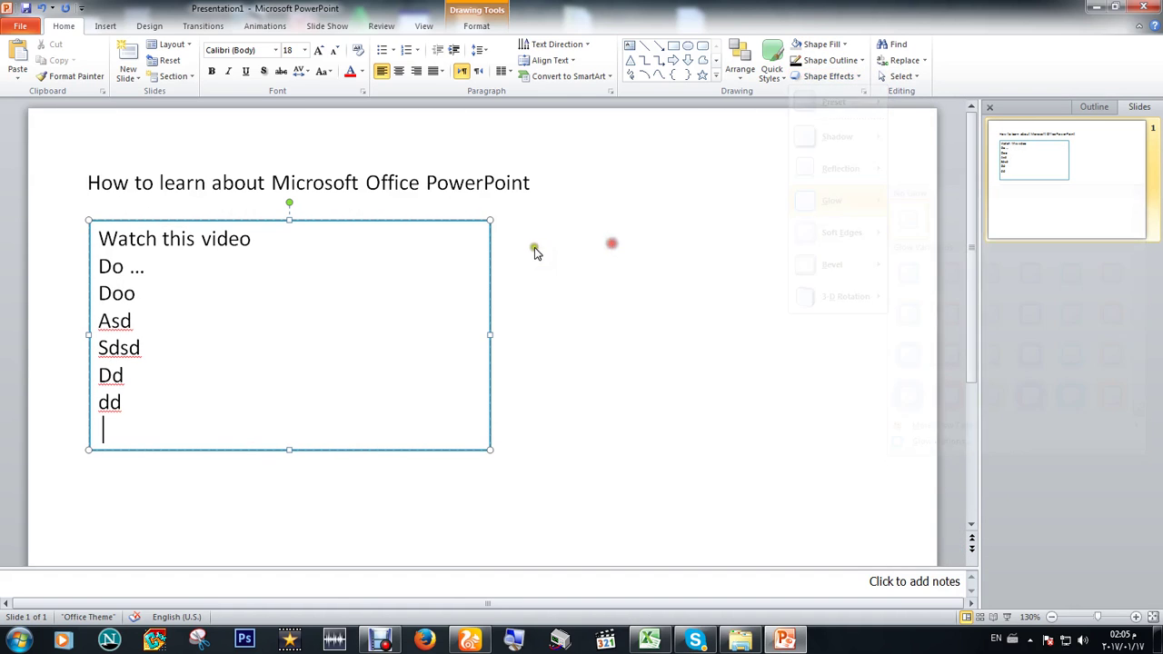
left_click(480, 227)
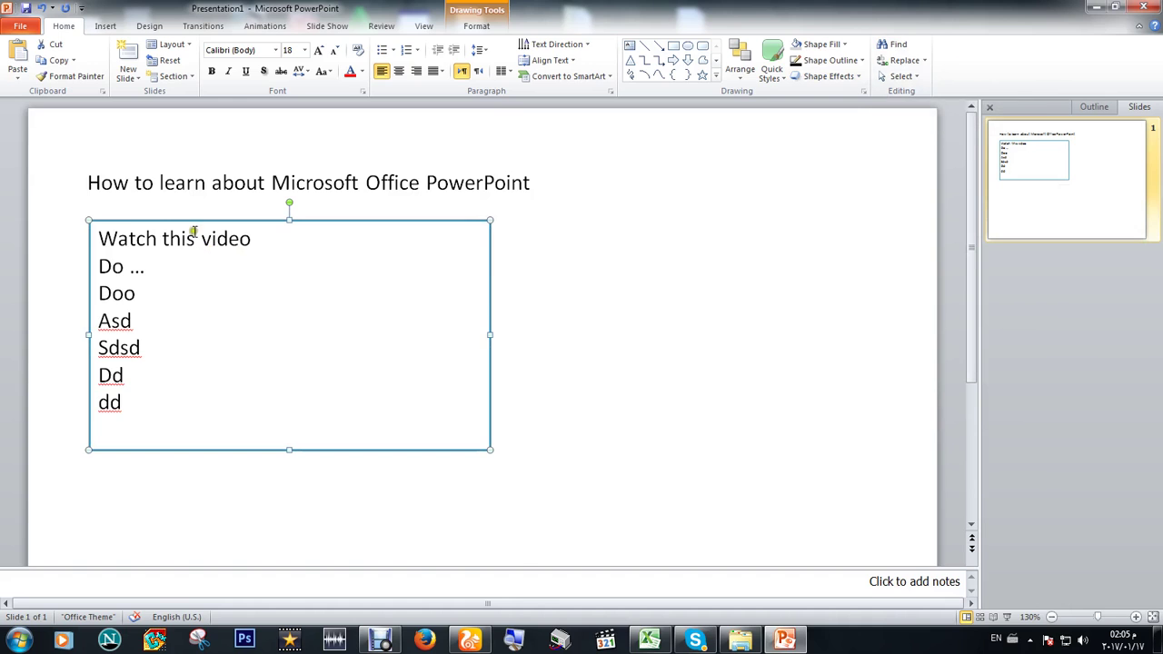
left_click(125, 401)
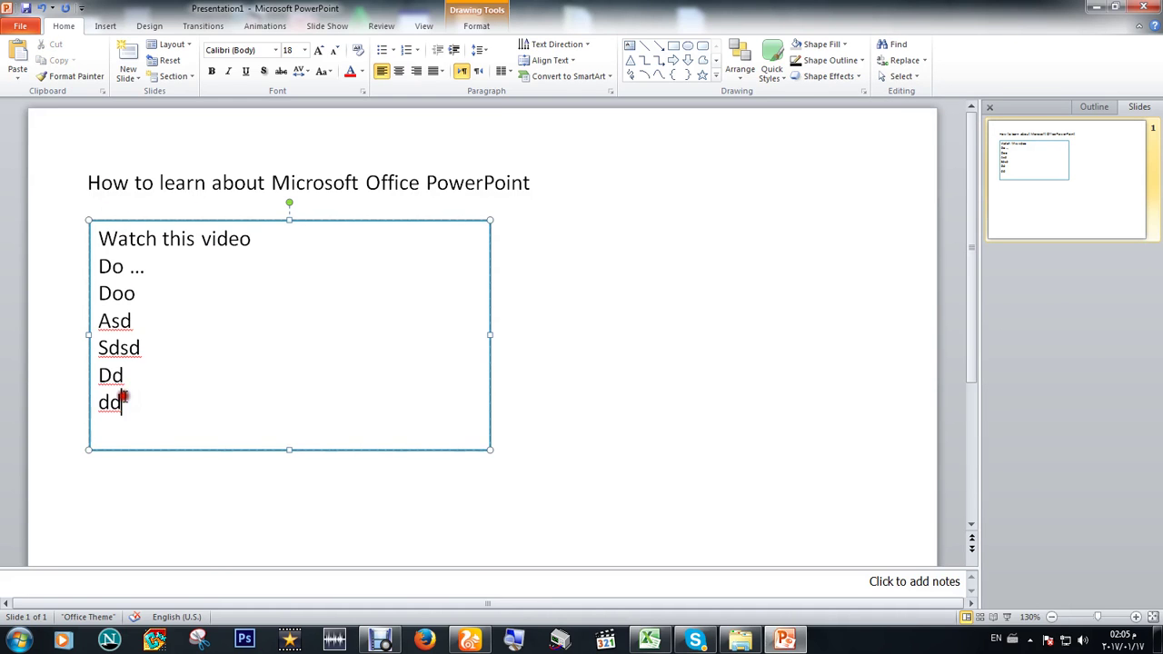
key("Return")
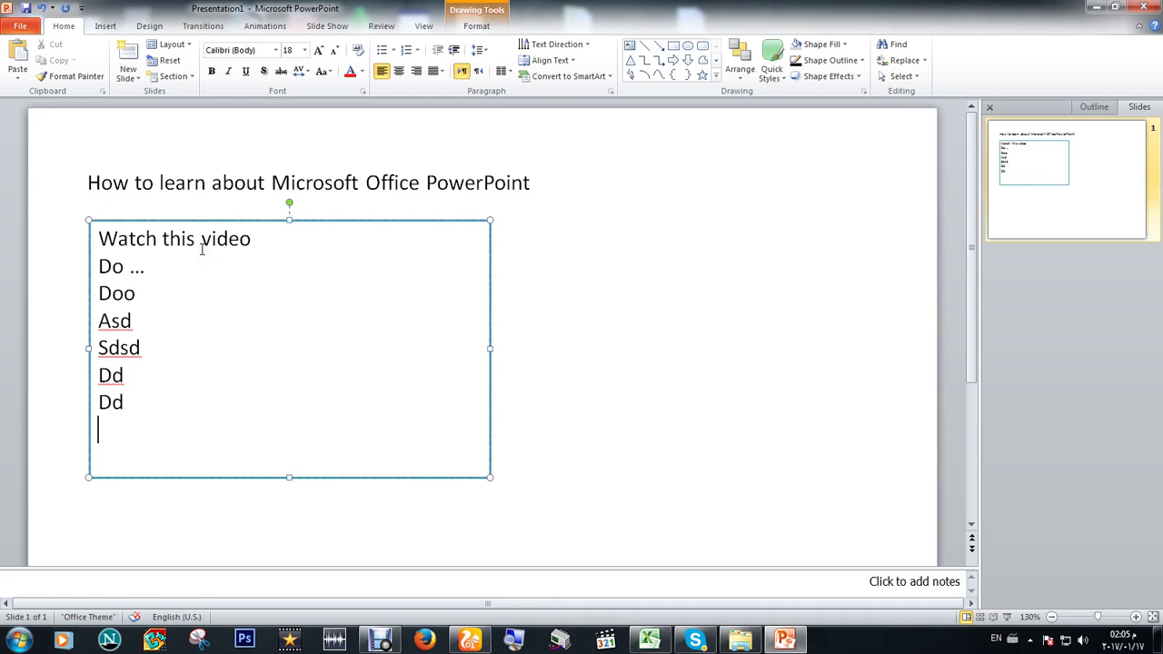
left_click(503, 242)
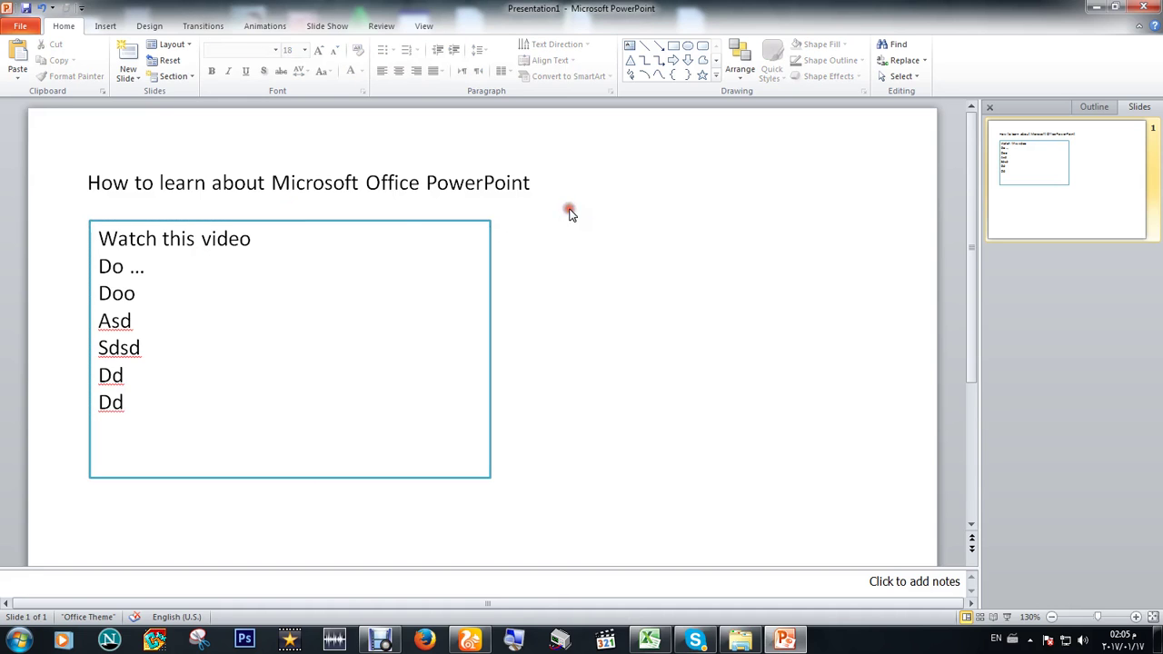
key("alt+shift")
left_click_drag(199, 238, 255, 244)
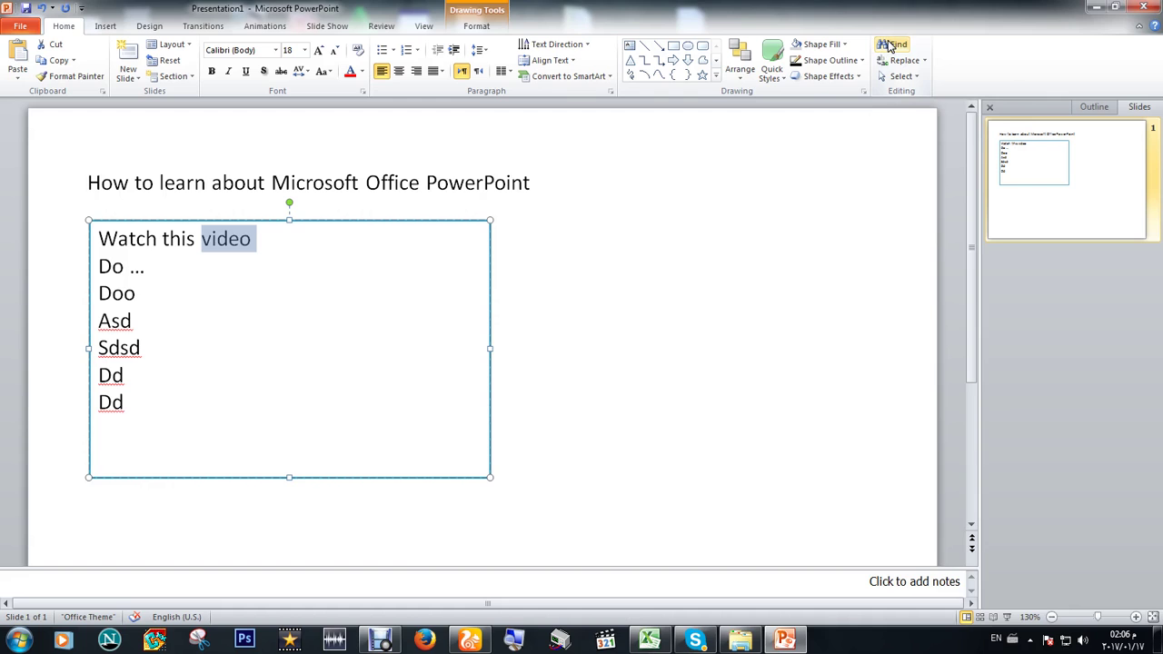
left_click(890, 46)
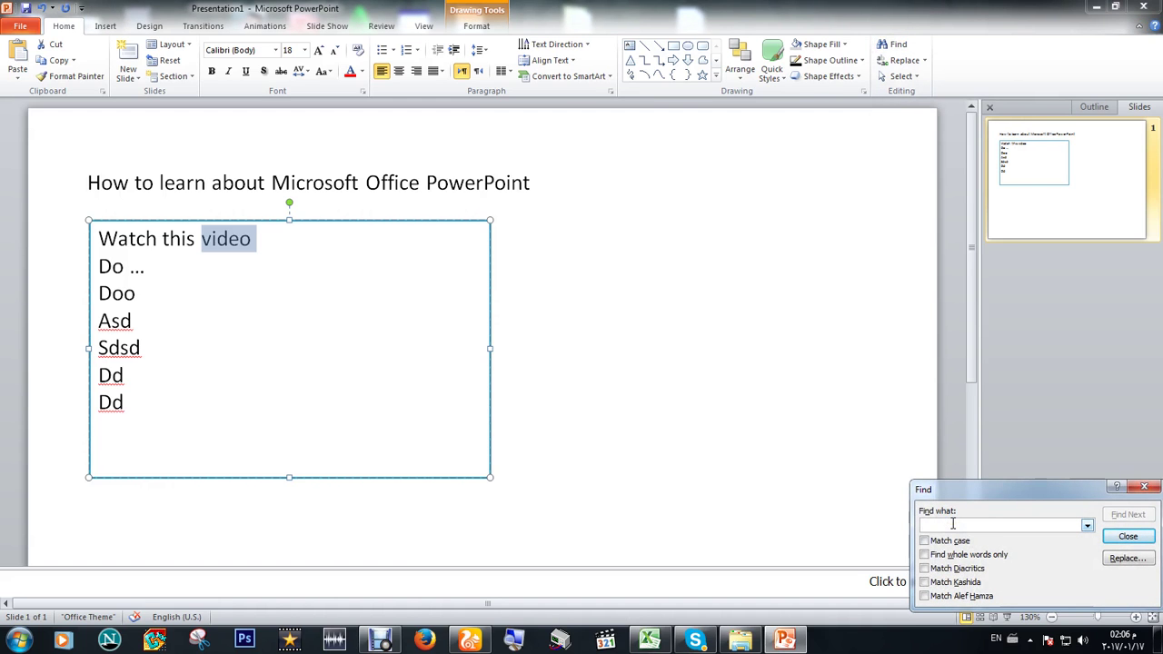
left_click(255, 238)
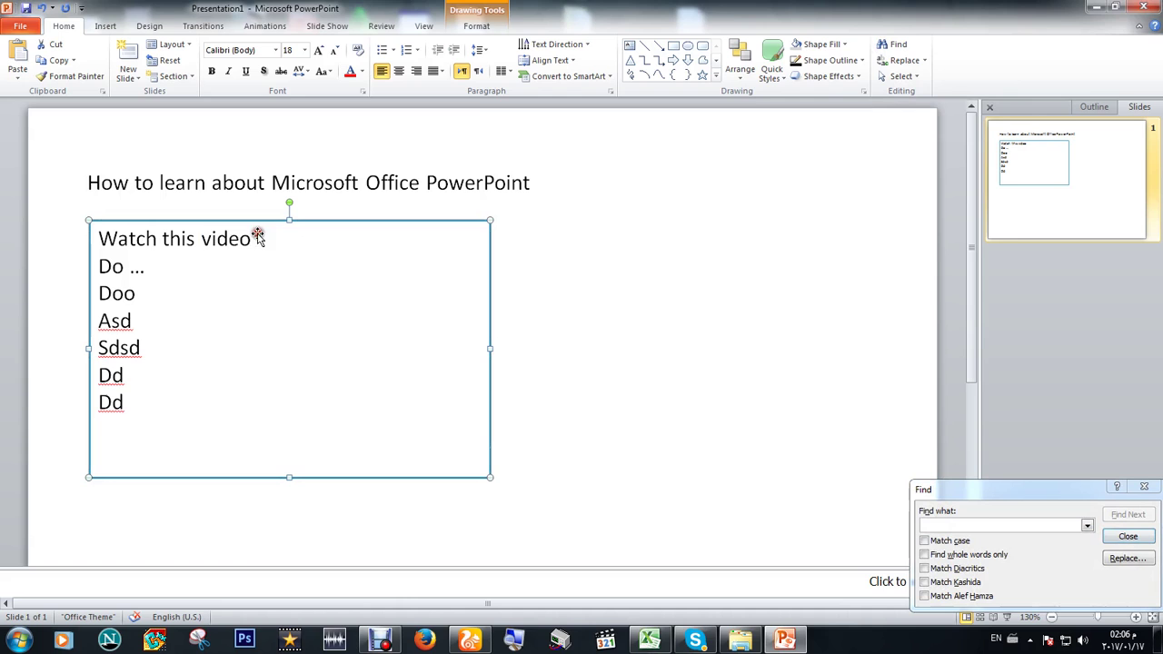
left_click(930, 519)
type("video")
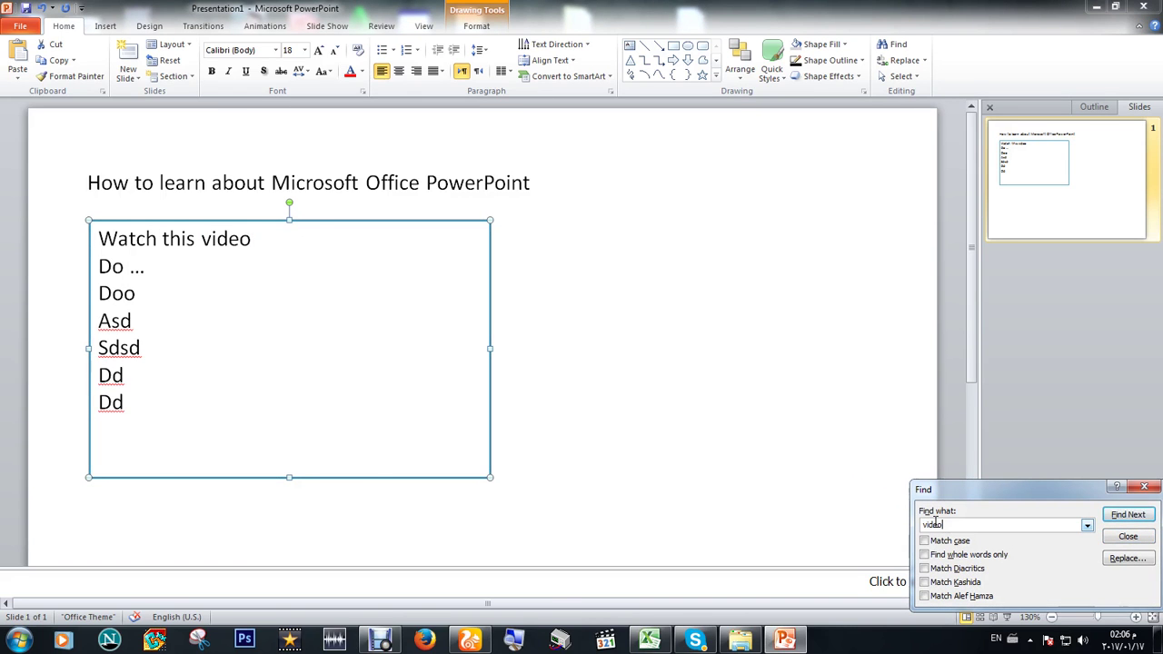
key("Return")
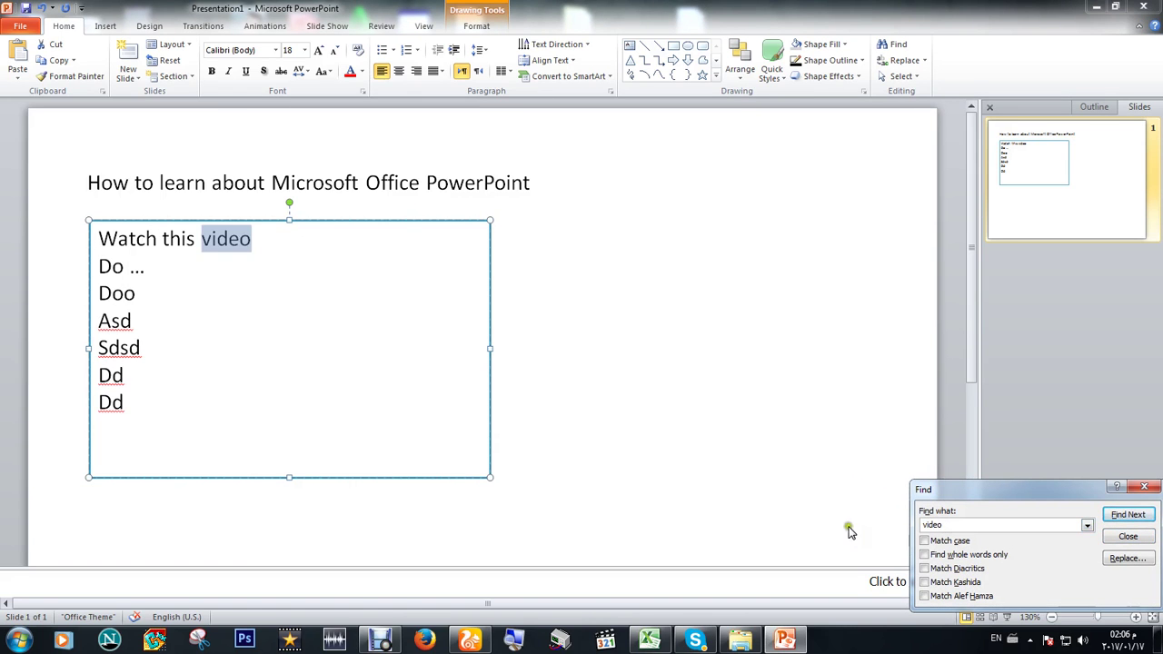
left_click_drag(203, 240, 246, 239)
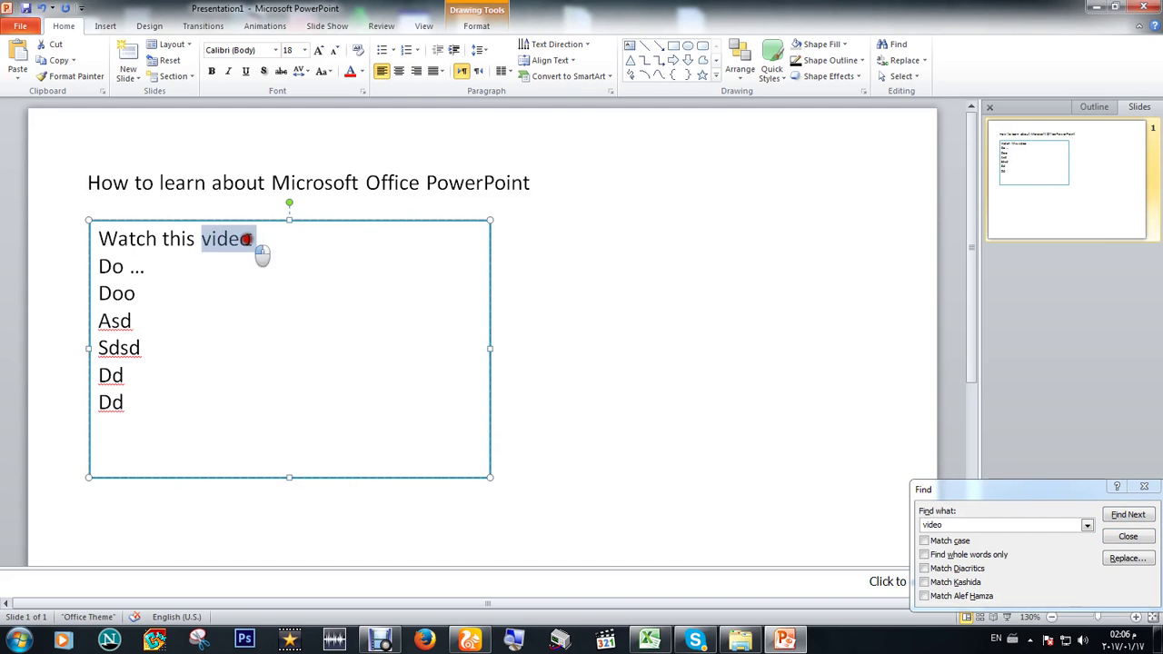
left_click(964, 524)
double_click(963, 524)
key("BackSpace")
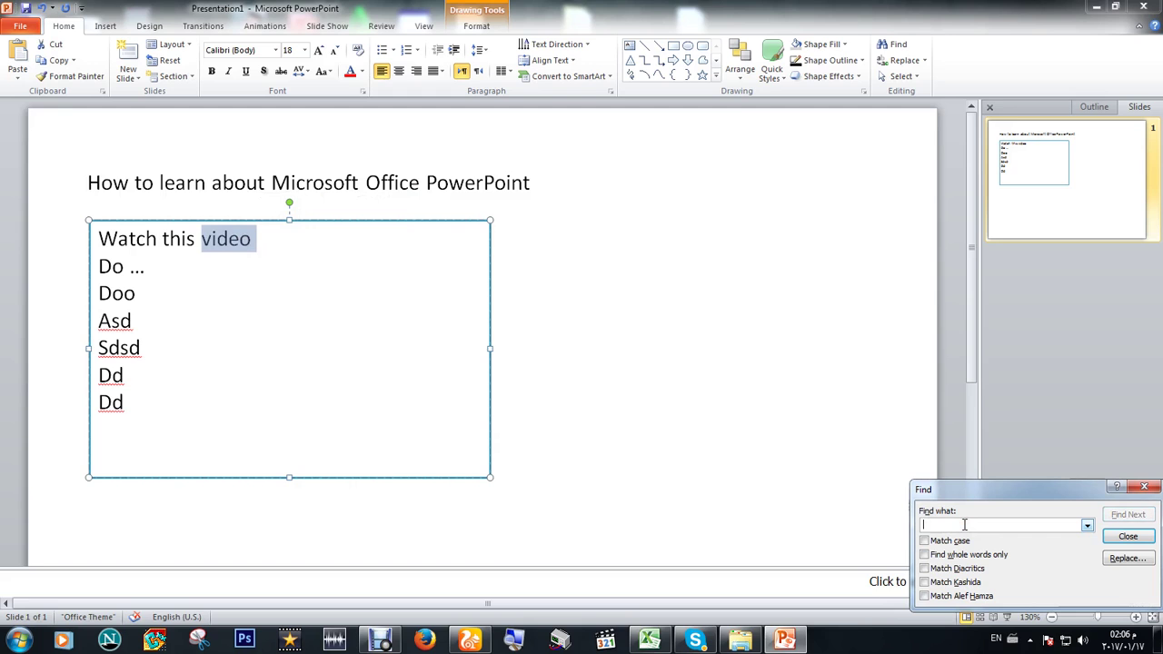
type("Dd")
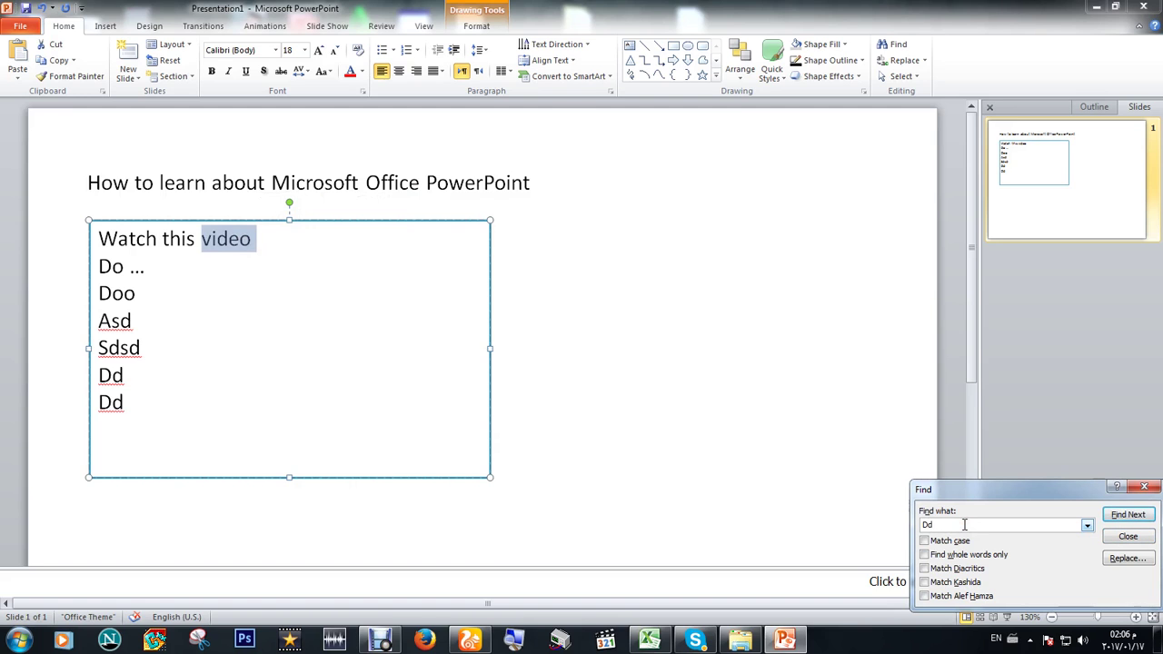
key("Return")
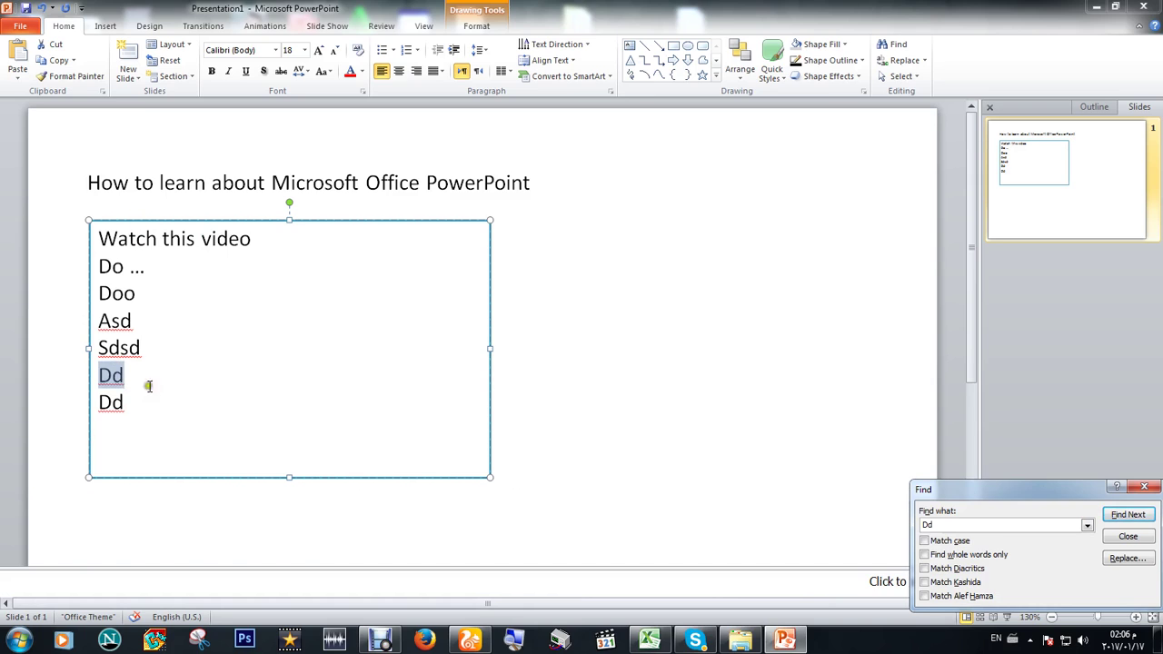
left_click(1127, 514)
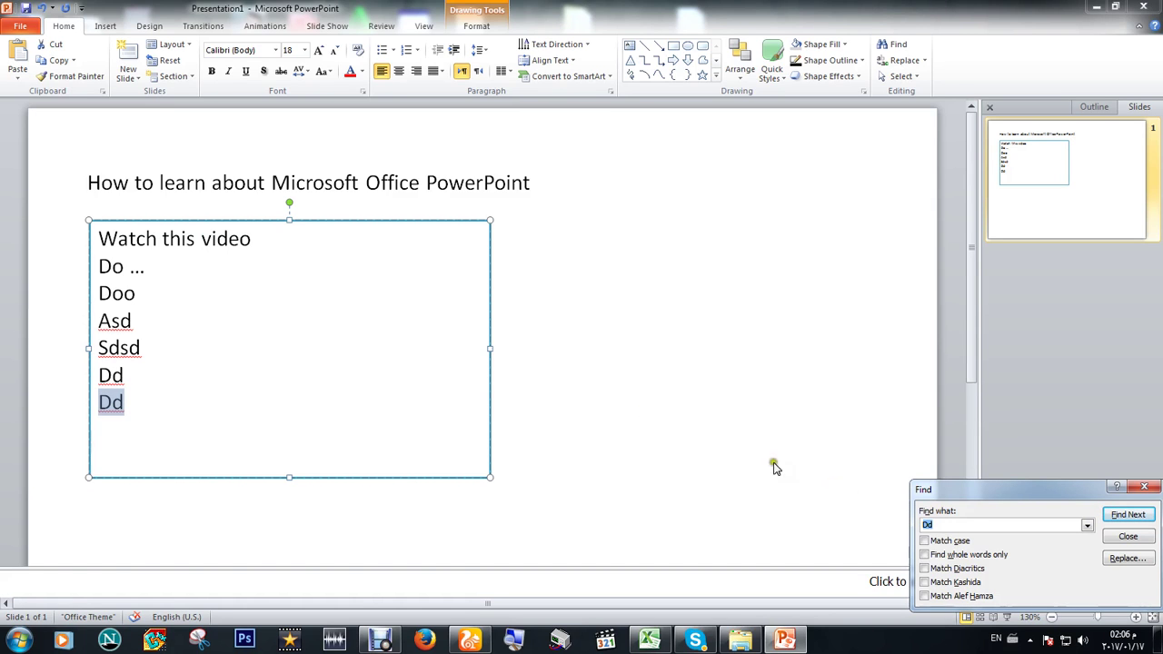
left_click(299, 250)
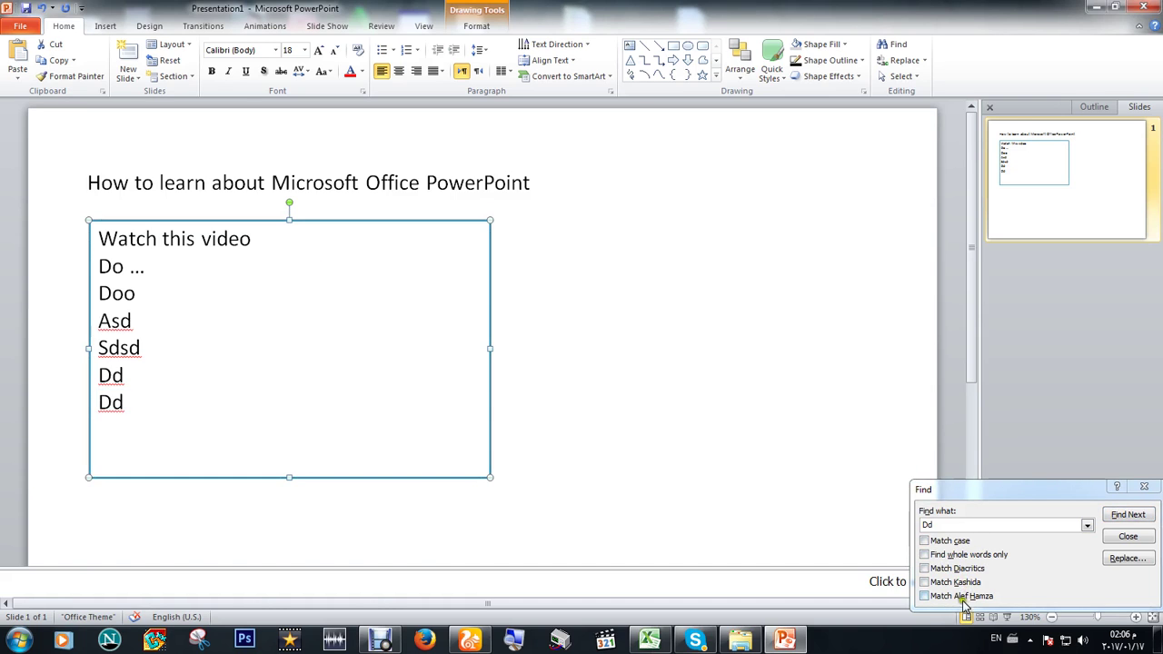
left_click(952, 543)
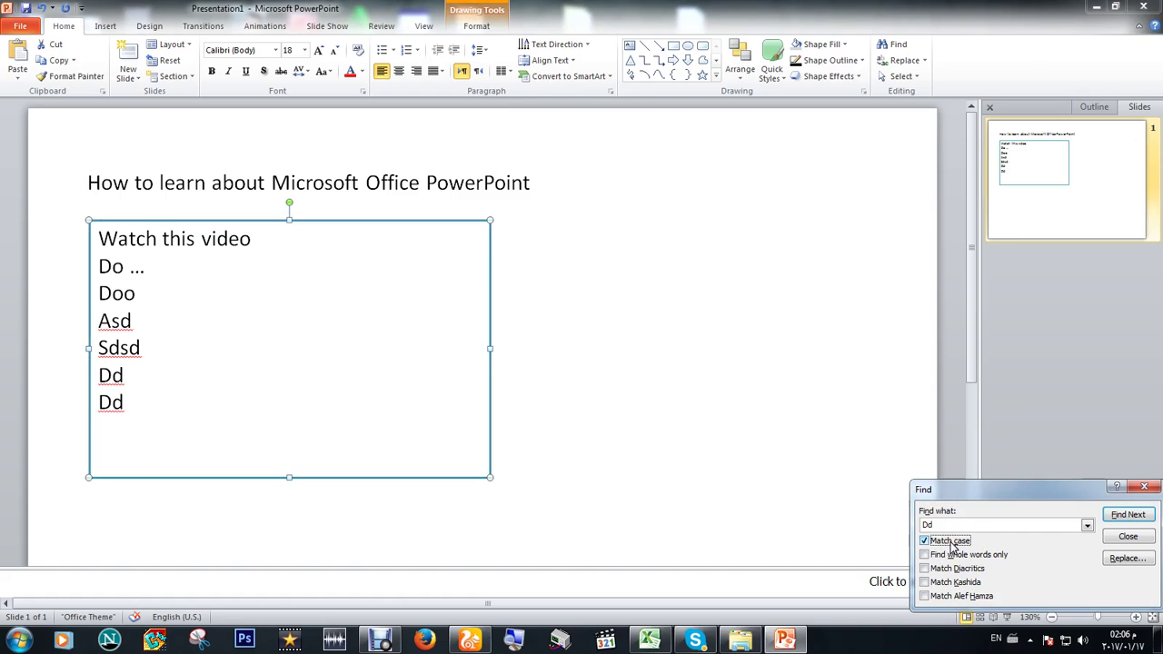
left_click(1119, 515)
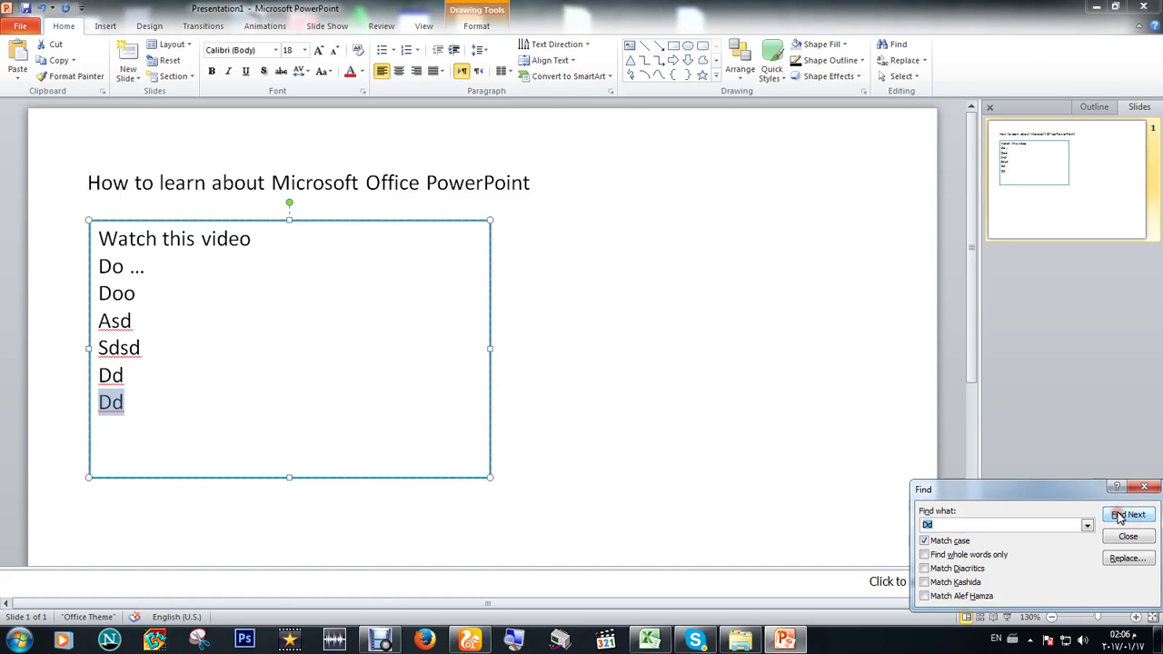
left_click(924, 541)
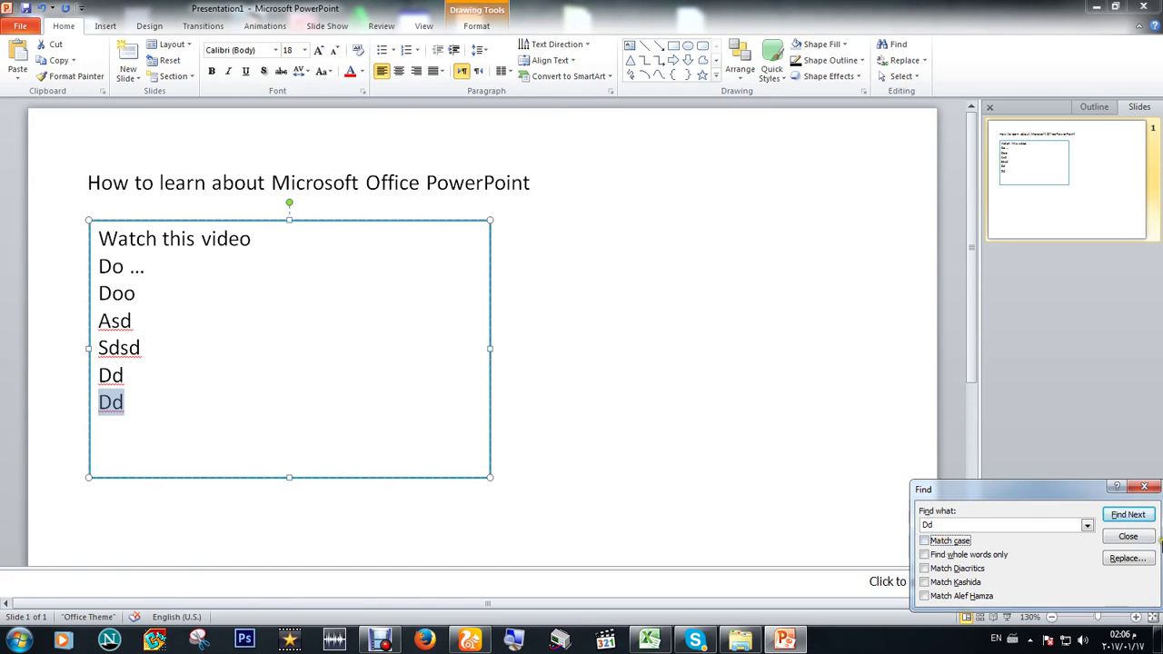
left_click(1128, 537)
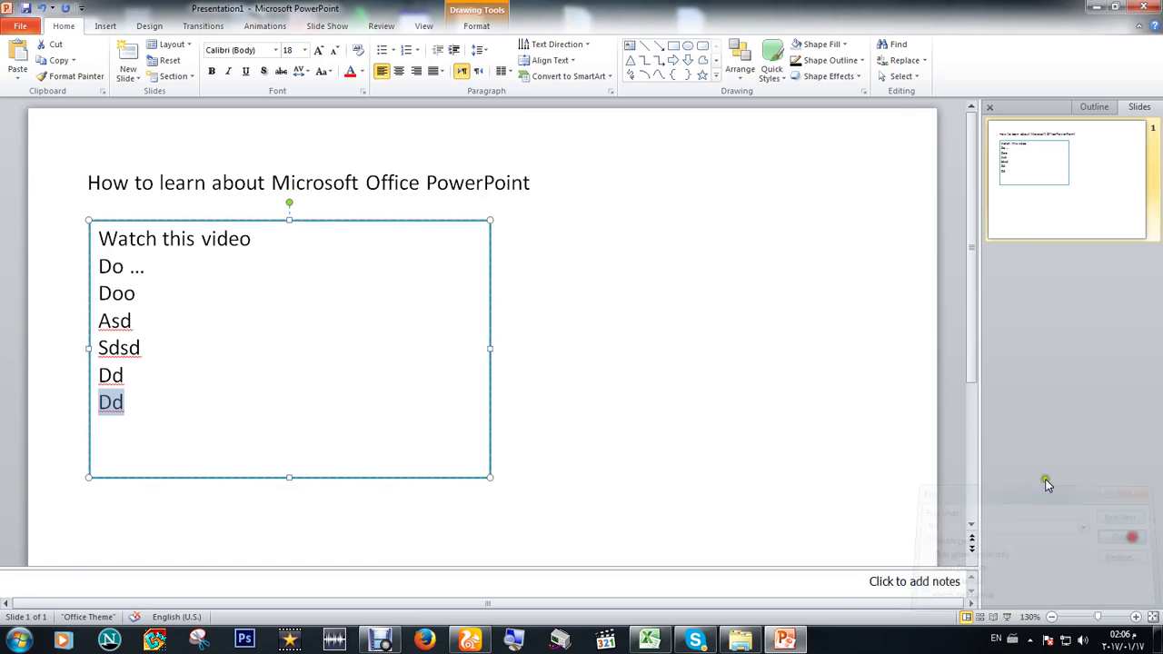
Step: Use Find and Replace to change 'video' to 'film' in the slide's text box
left_click(923, 61)
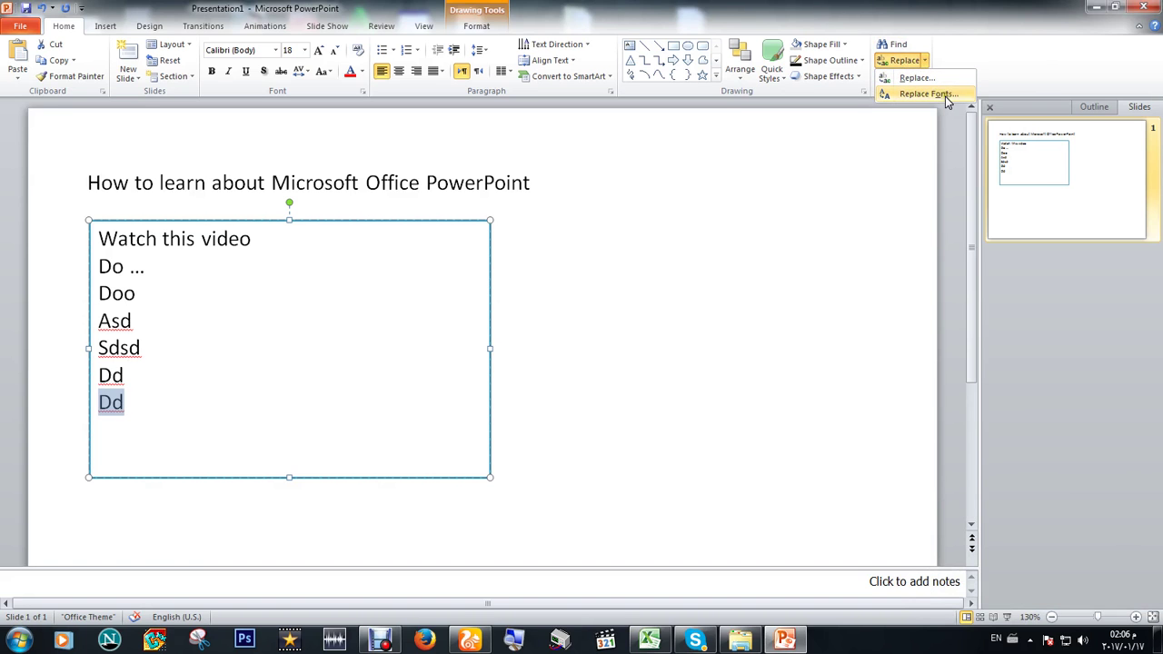
left_click(934, 78)
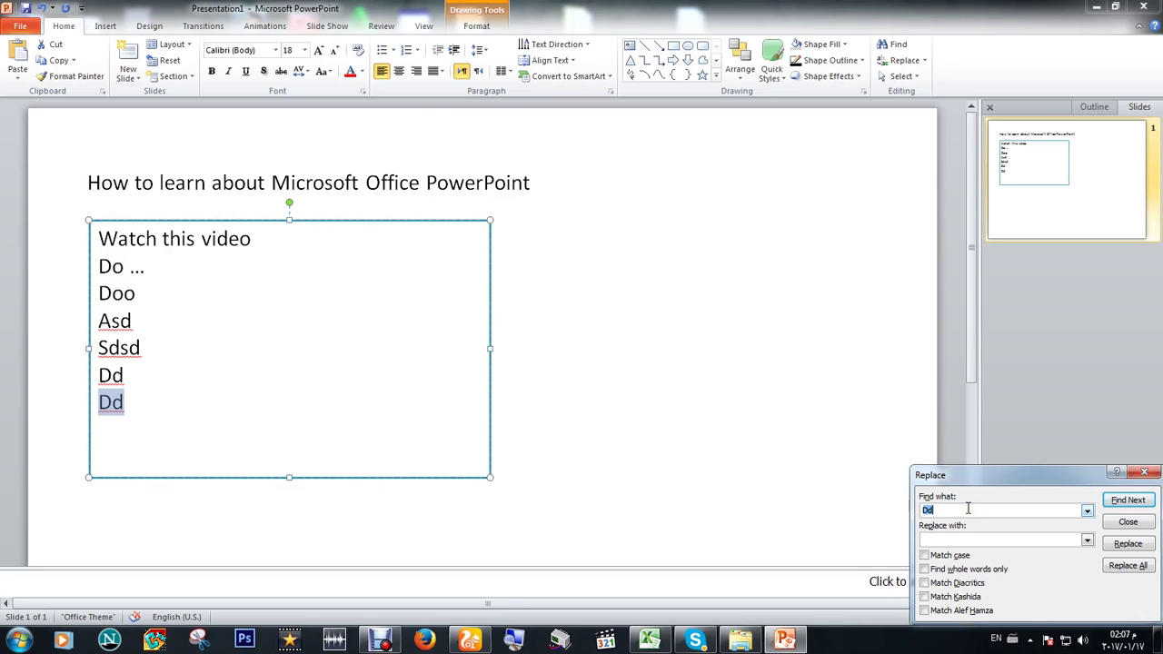
type("video")
key("Tab")
type("film")
left_click(1127, 500)
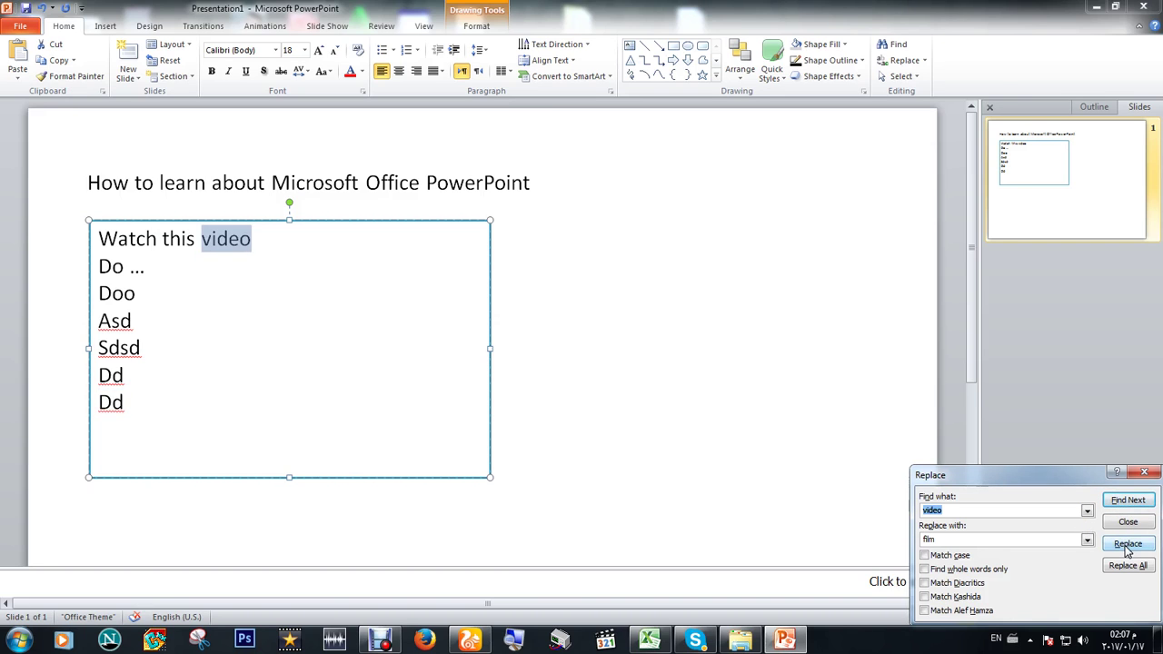
left_click(1126, 545)
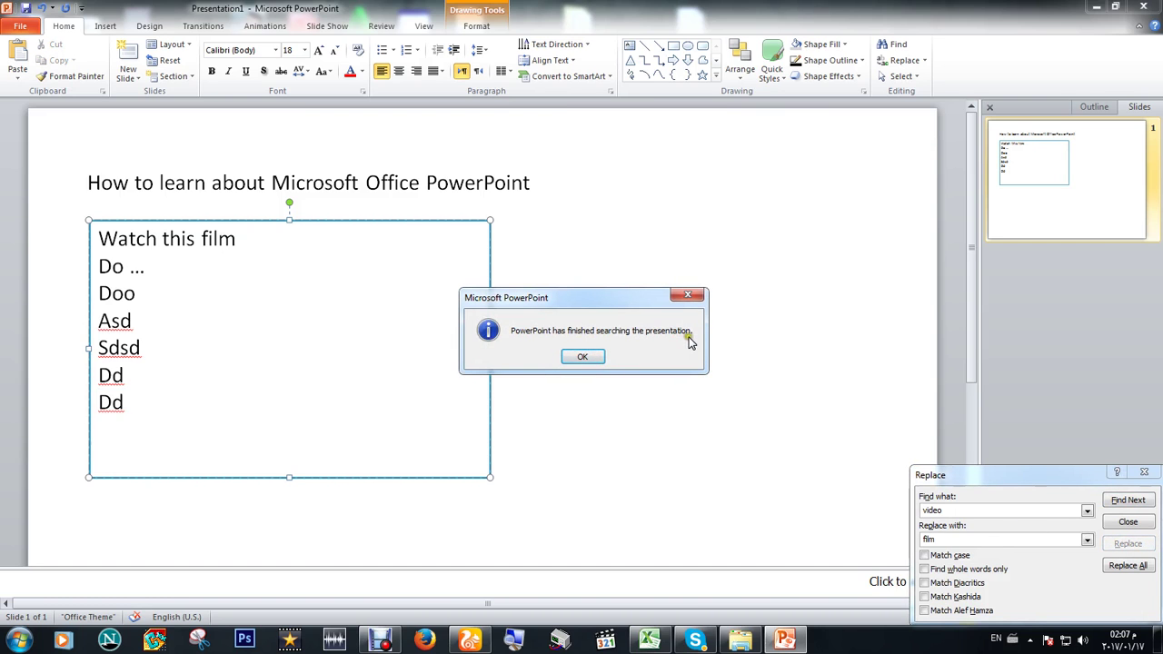
left_click(586, 357)
left_click(220, 238)
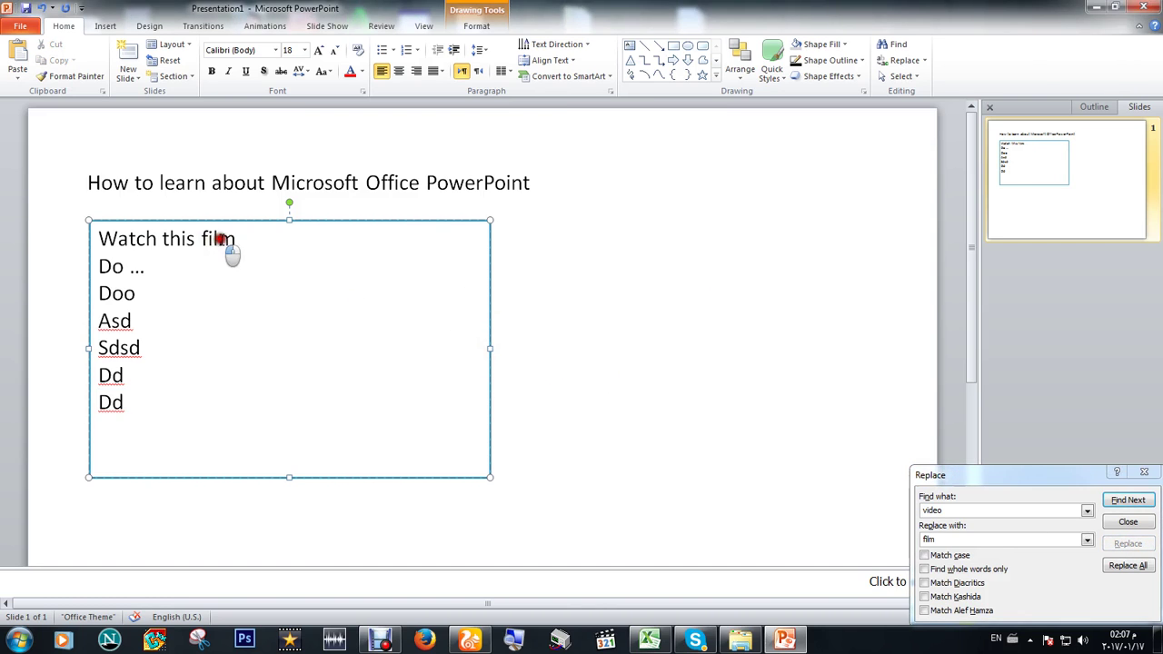
double_click(220, 238)
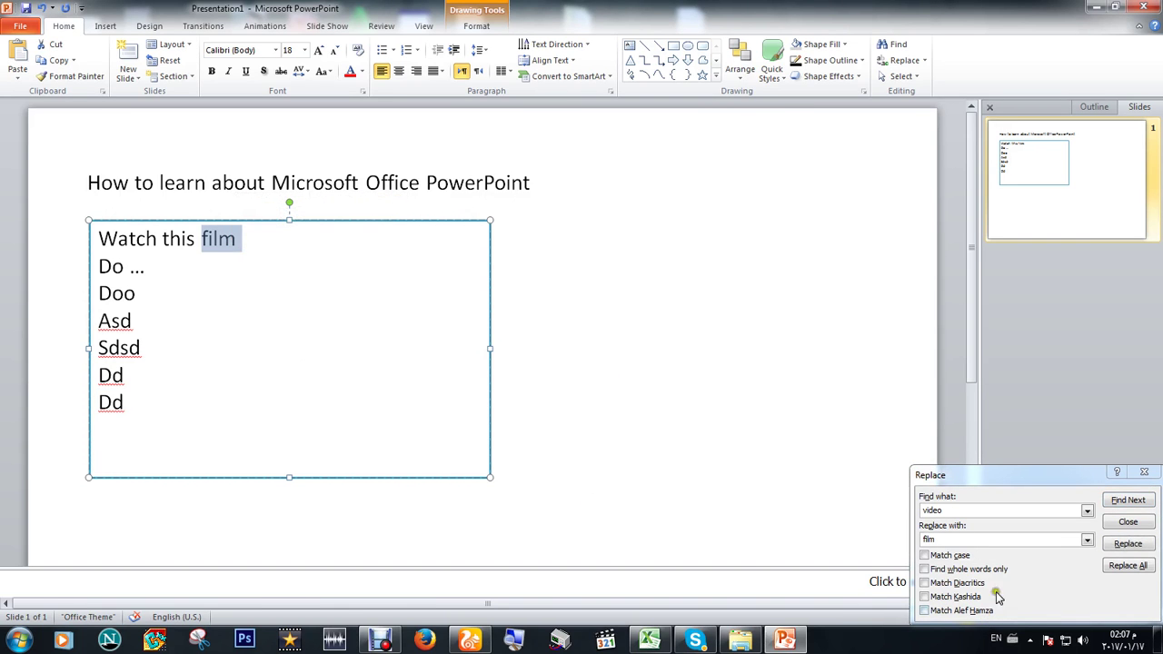
left_click(1144, 471)
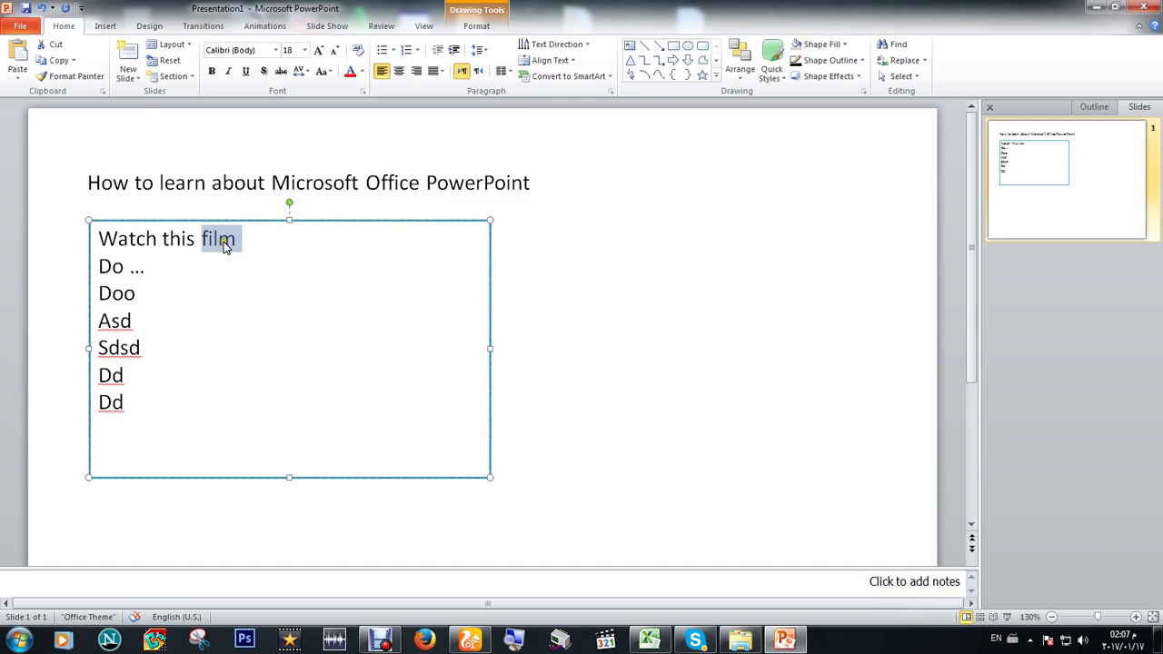
Step: Delete all existing text from the text box below the title
key("Delete")
key("ctrl+a")
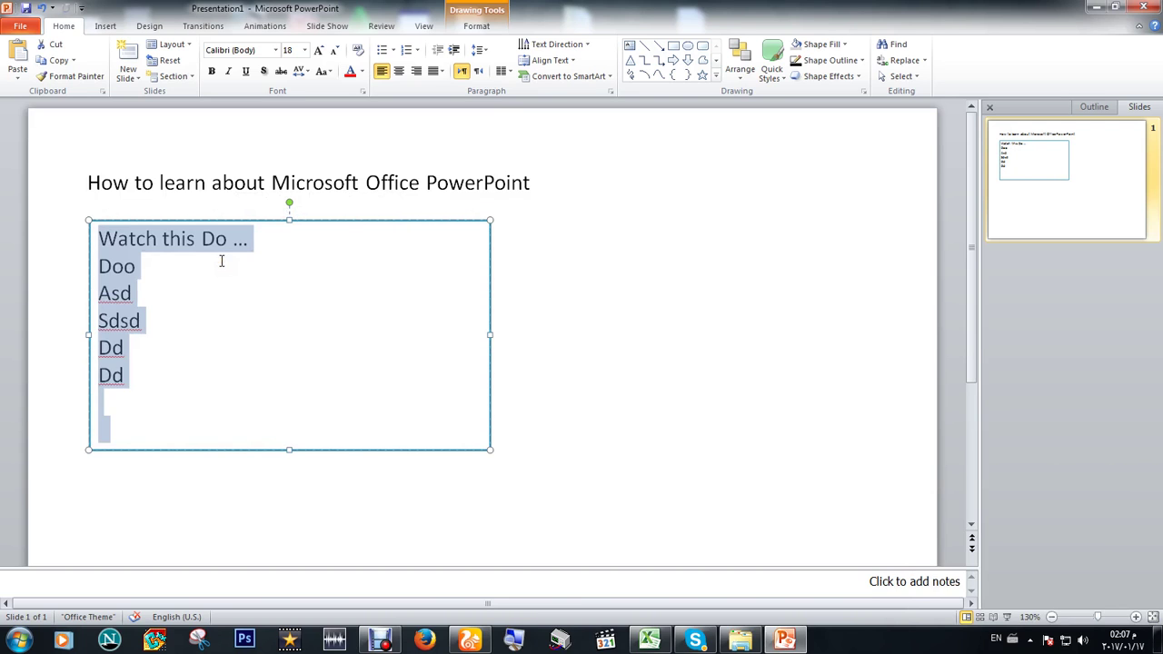
key("Delete")
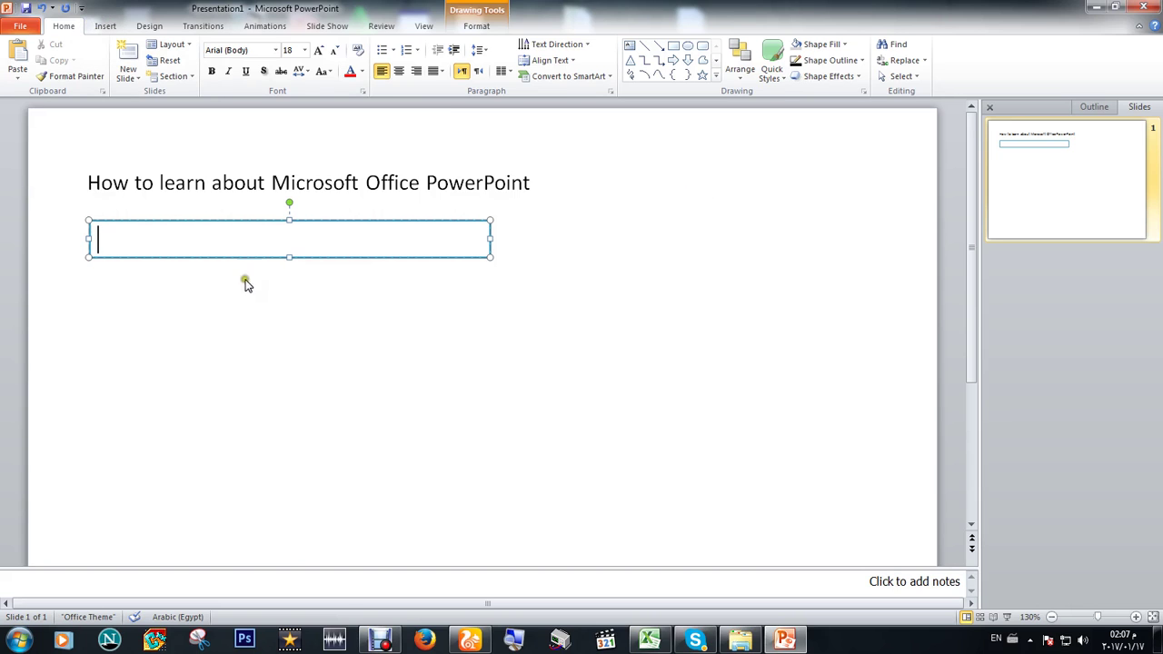
Step: Type 'Thank you for watching this video' into the empty text box
type("Tha")
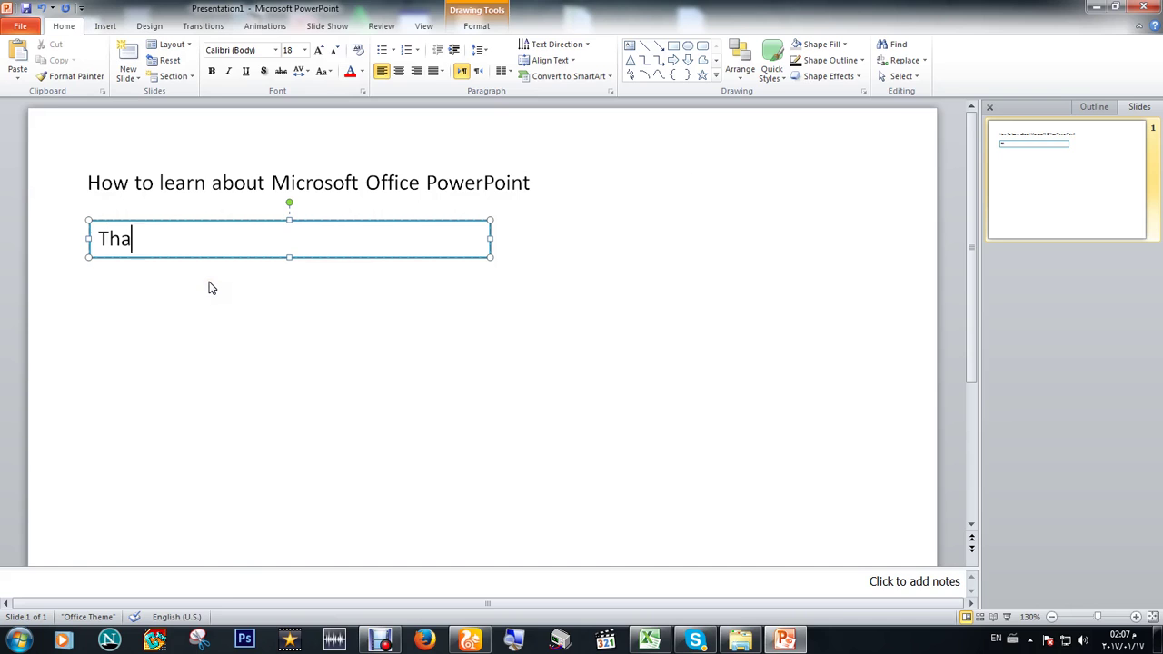
type("nk tiyh")
key("BackSpace")
key("BackSpace")
key("BackSpace")
type("ou w")
key("BackSpace")
type("for w")
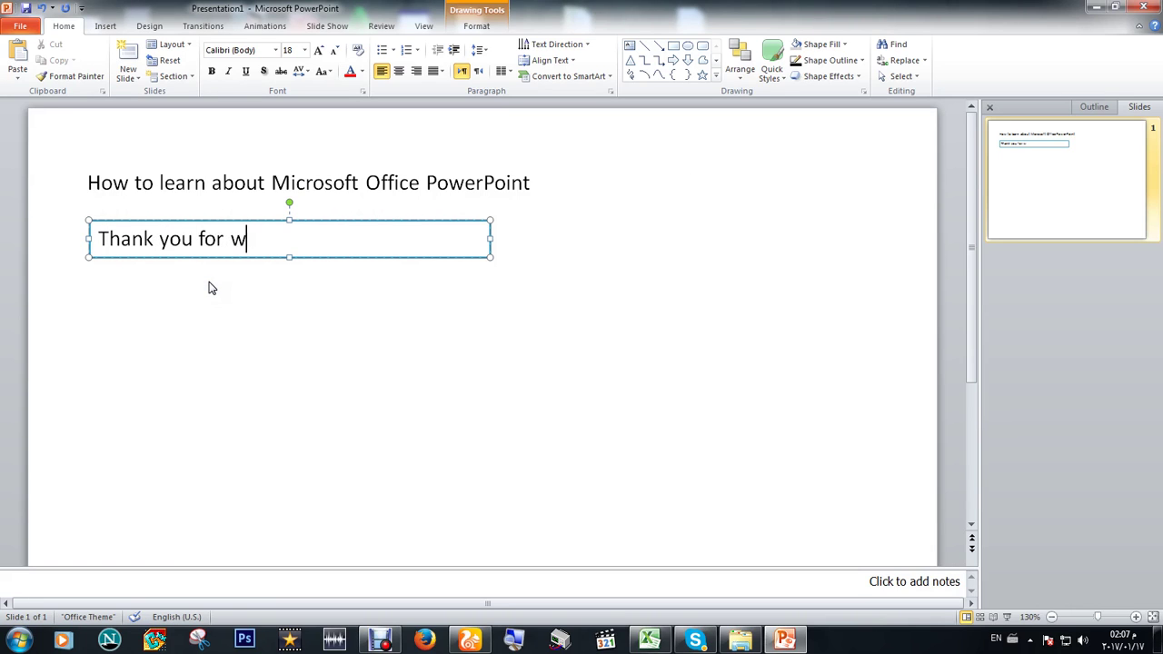
type("hat")
key("BackSpace")
key("BackSpace")
key("BackSpace")
type("atchi")
type("ng this video")
key("BackSpace")
type("eo")
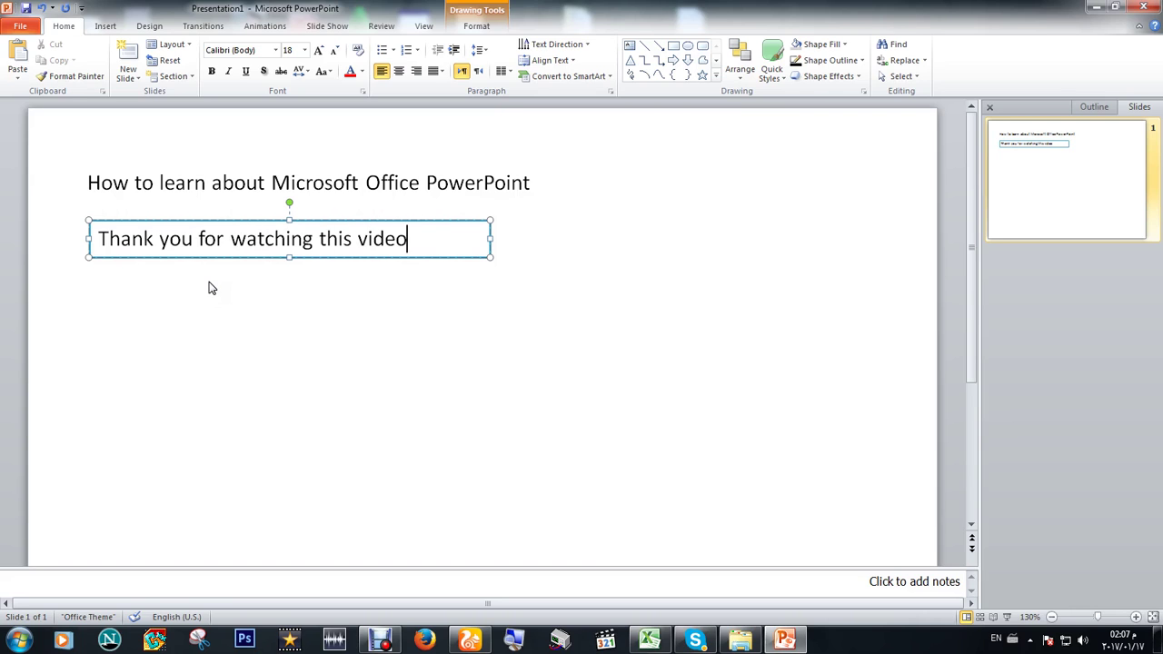